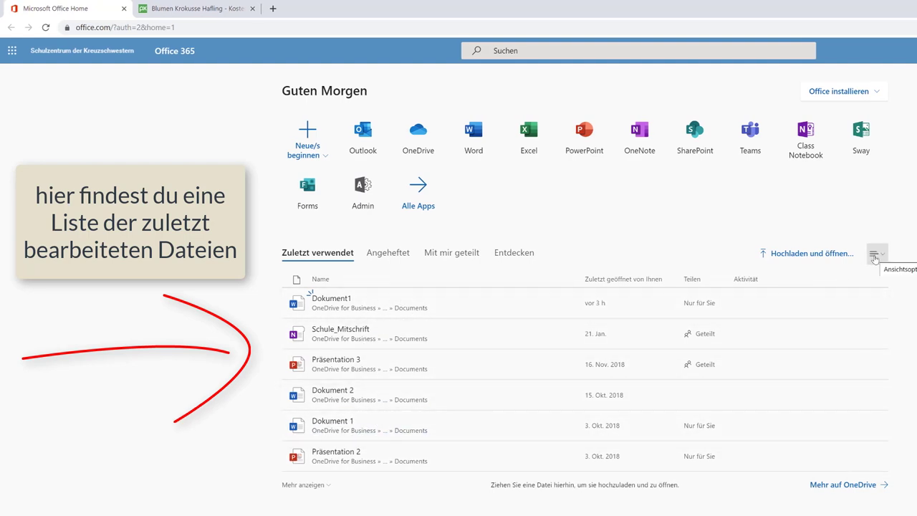
# Toggle the recent files between Kacheln and Liste views several times, finishing on the list view.
pyautogui.click(875, 256)
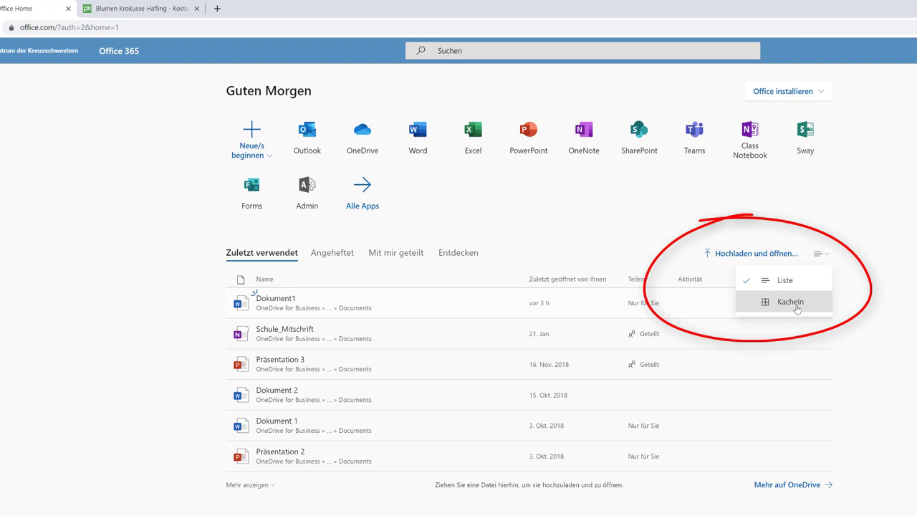
pyautogui.click(790, 301)
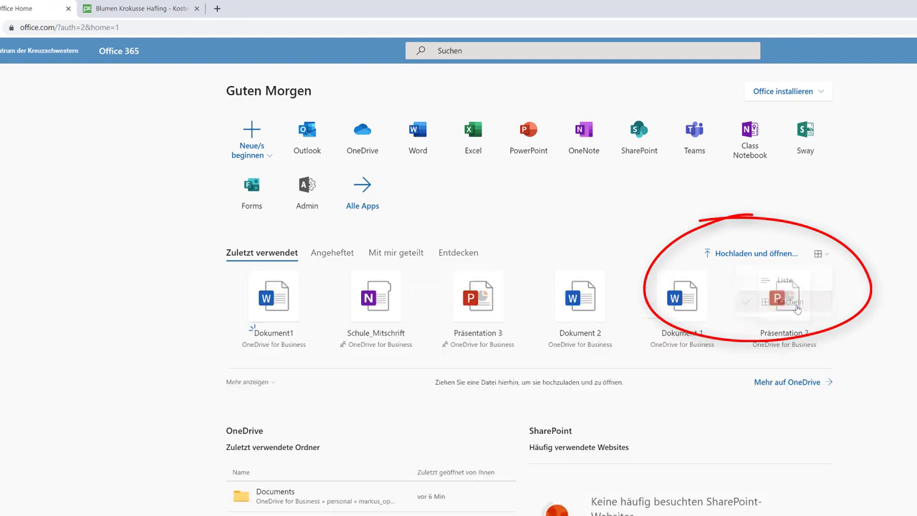
pyautogui.click(818, 254)
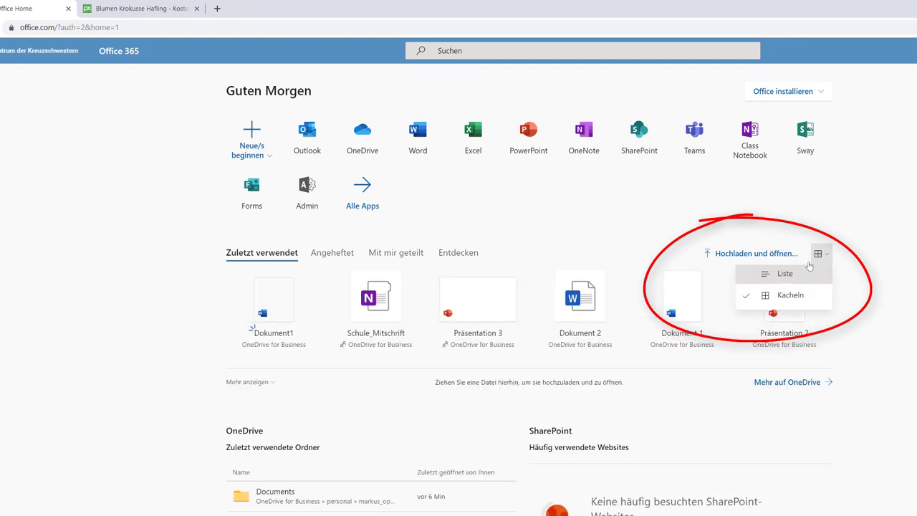
pyautogui.click(772, 278)
pyautogui.click(818, 255)
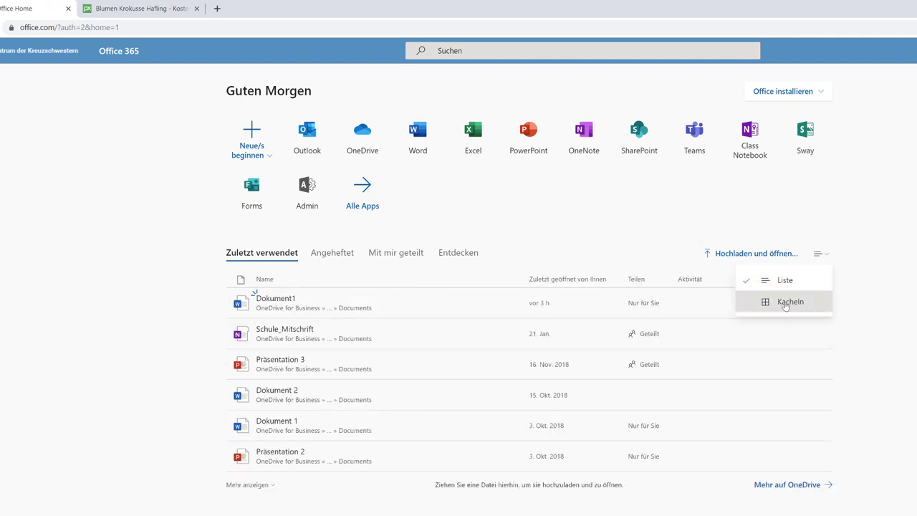
pyautogui.click(770, 302)
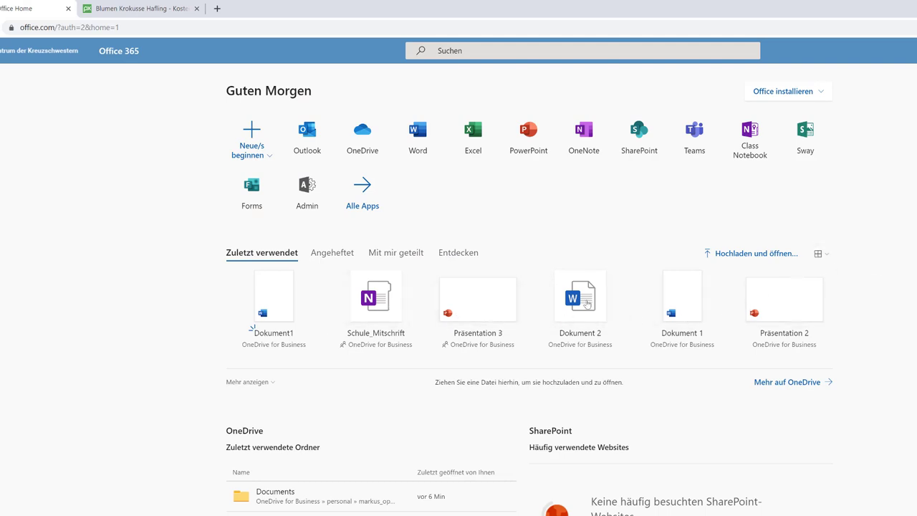
pyautogui.click(824, 264)
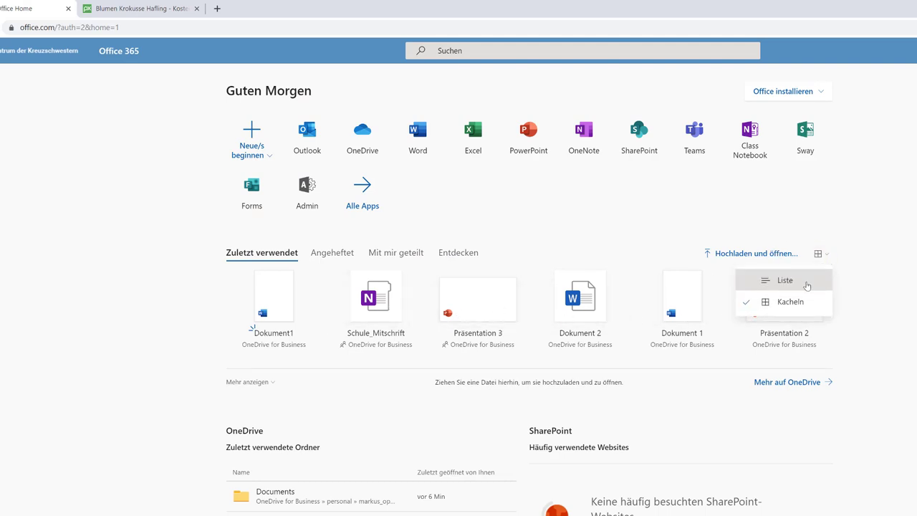
pyautogui.click(805, 283)
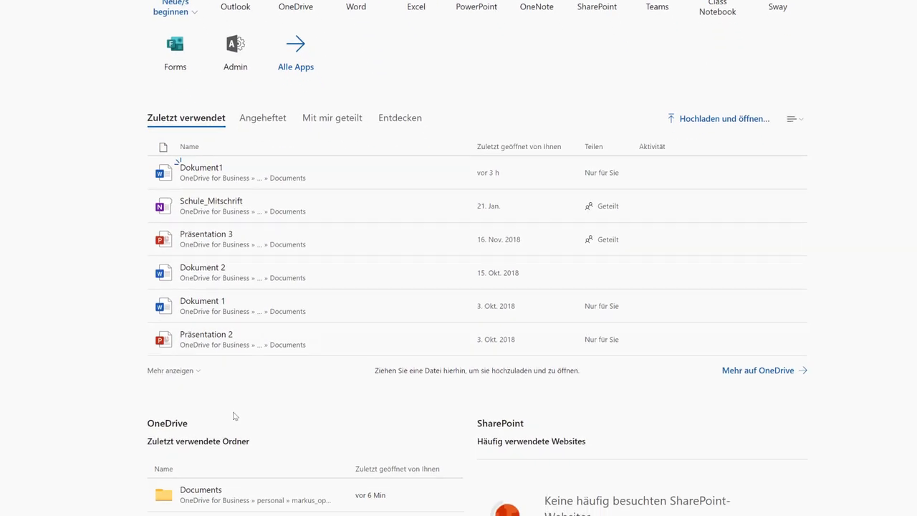
pyautogui.scroll(-1, 224, 398)
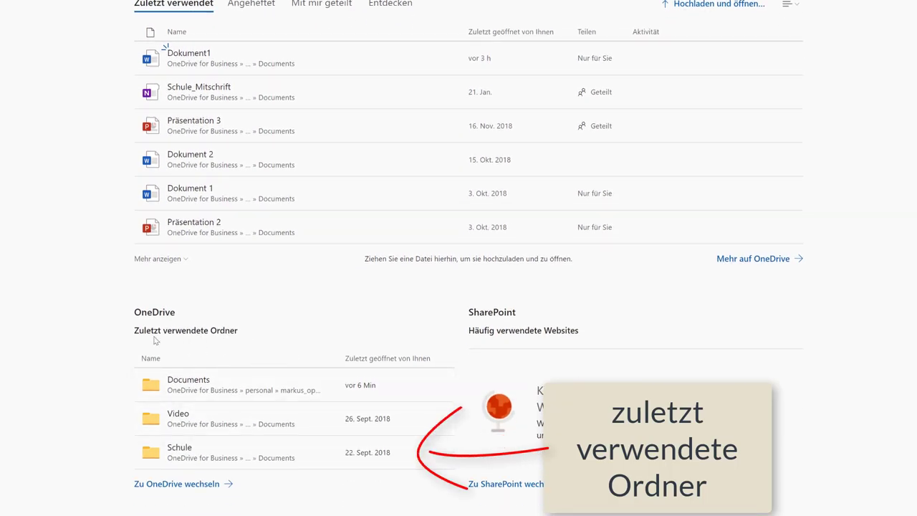
pyautogui.scroll(1, 58, 212)
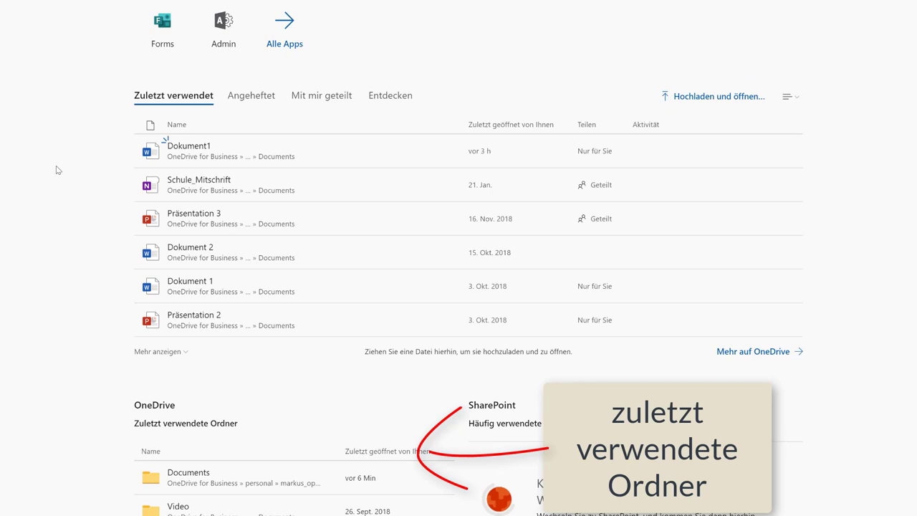
pyautogui.scroll(1, 55, 170)
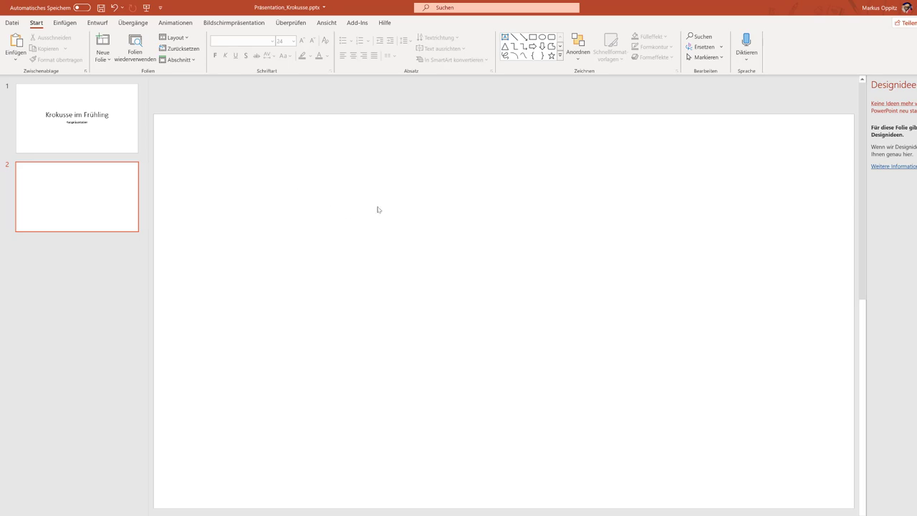
# Switch from PowerPoint to the Chrome tab showing the Pixabay 'Blumen Krokusse Hafling' photo.
pyautogui.hotkey('alt', 'Tab')
pyautogui.hotkey('ctrl', 'Tab')
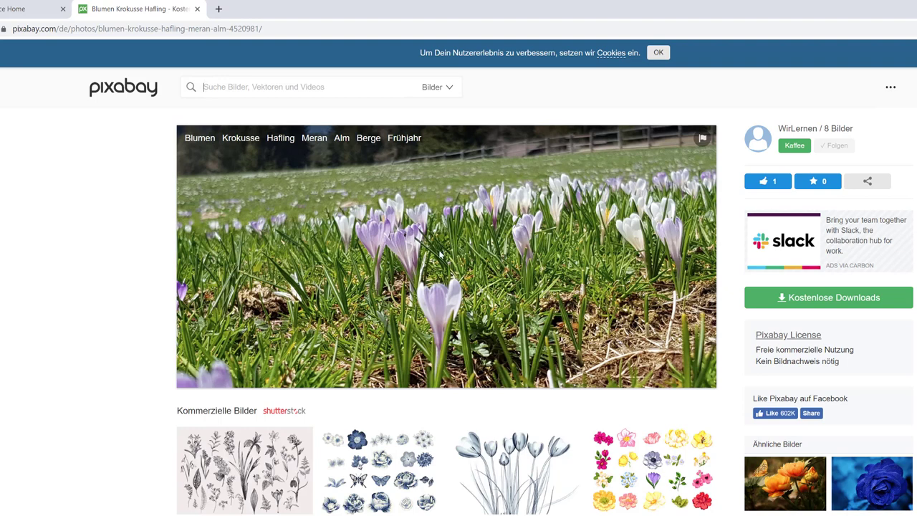
# Copy the Pixabay crocus meadow photo with Bild kopieren and go back to PowerPoint.
pyautogui.rightClick(439, 252)
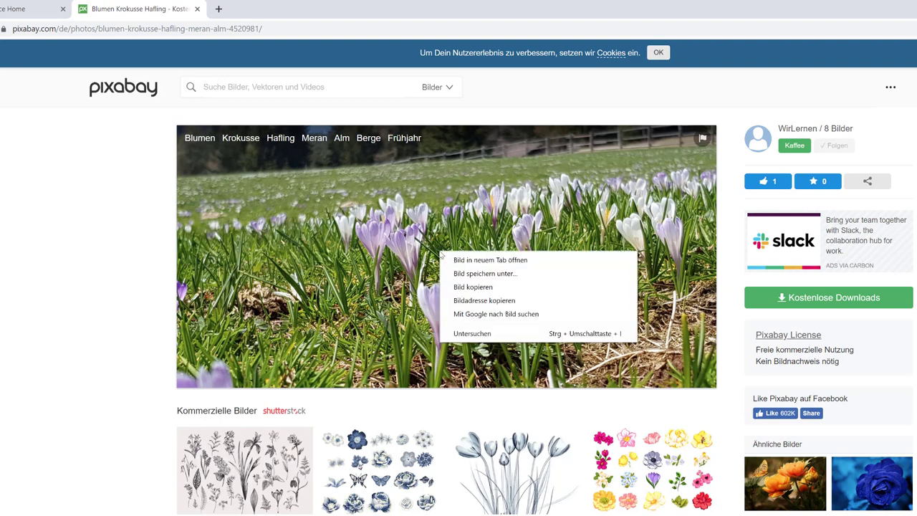
pyautogui.click(469, 290)
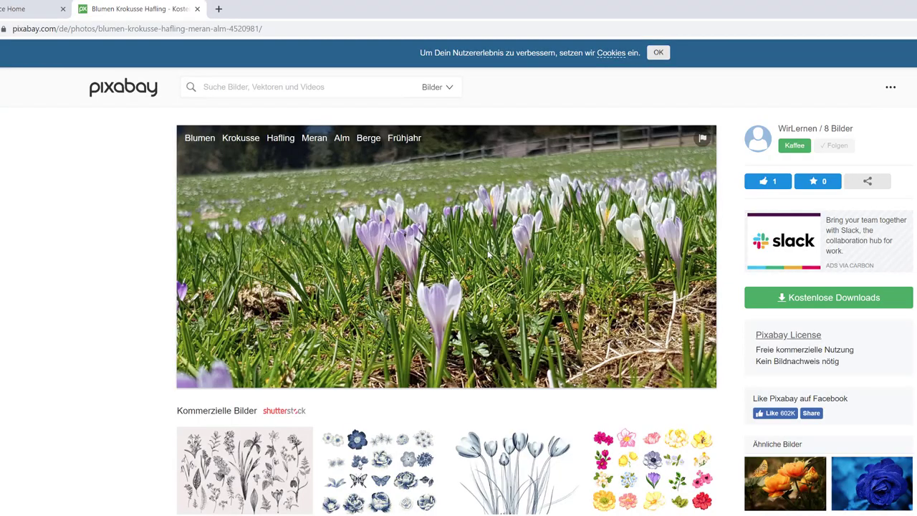
pyautogui.hotkey('alt', 'Tab')
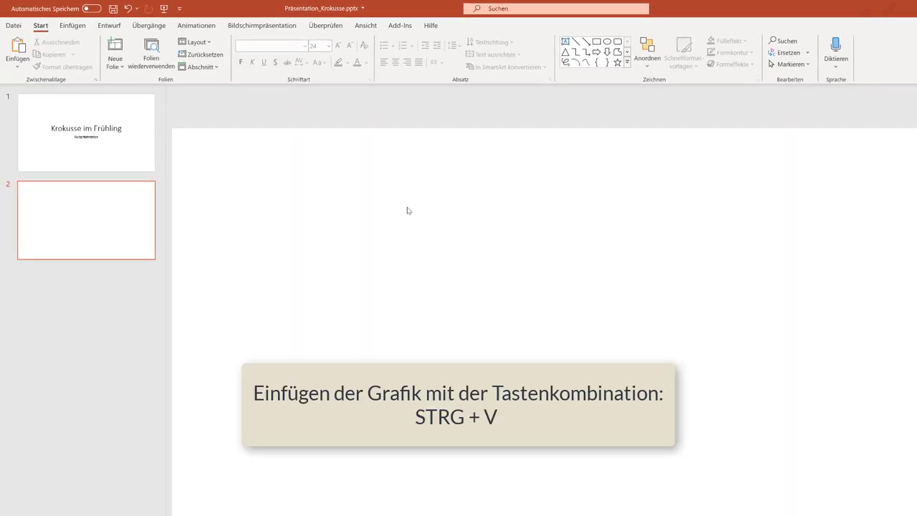
# Paste the copied crocus photo onto slide 2 as a Grafik.
pyautogui.rightClick(407, 209)
pyautogui.click(448, 232)
pyautogui.rightClick(437, 234)
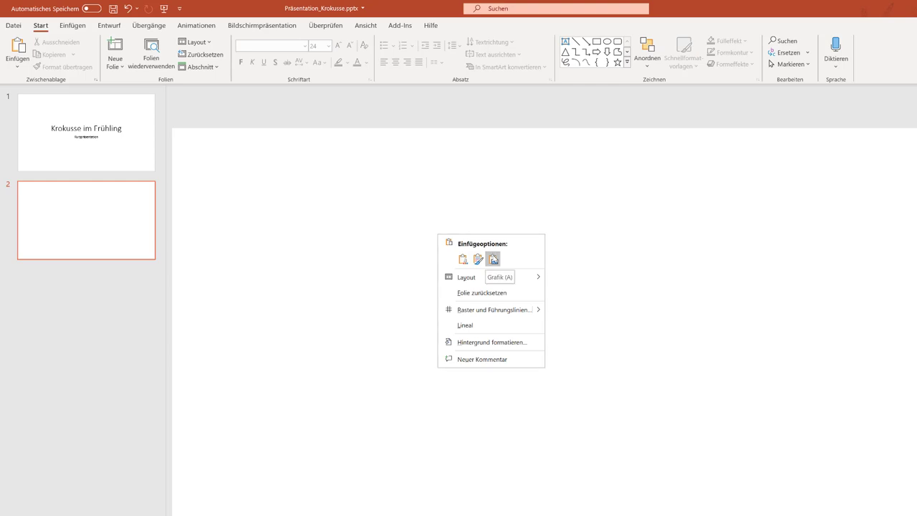
pyautogui.click(493, 259)
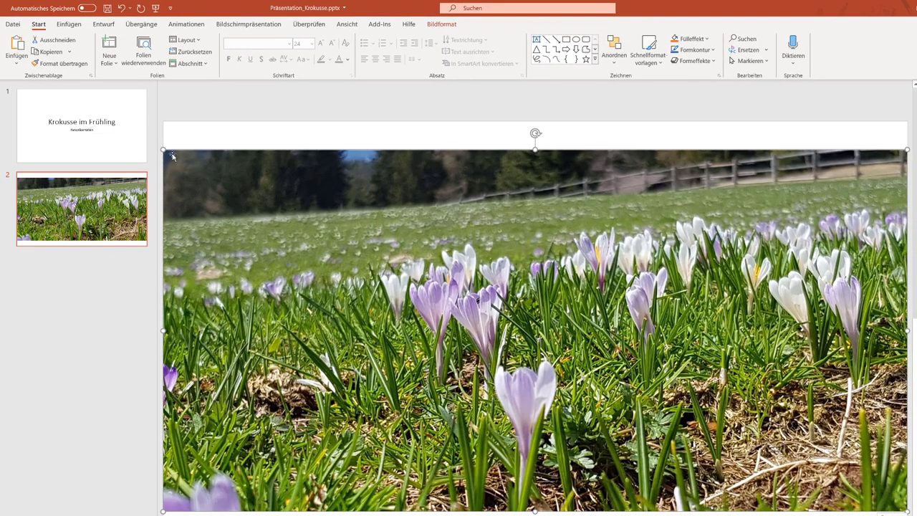
# Shrink the crocus photo and move it to the centre of the slide.
pyautogui.moveTo(172, 156); pyautogui.dragTo(387, 259)
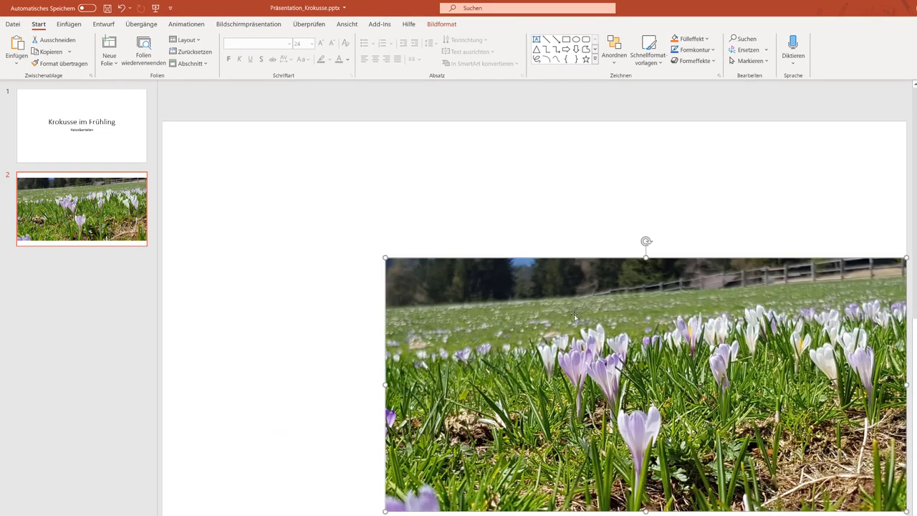
pyautogui.moveTo(574, 316); pyautogui.dragTo(448, 230)
pyautogui.click(539, 466)
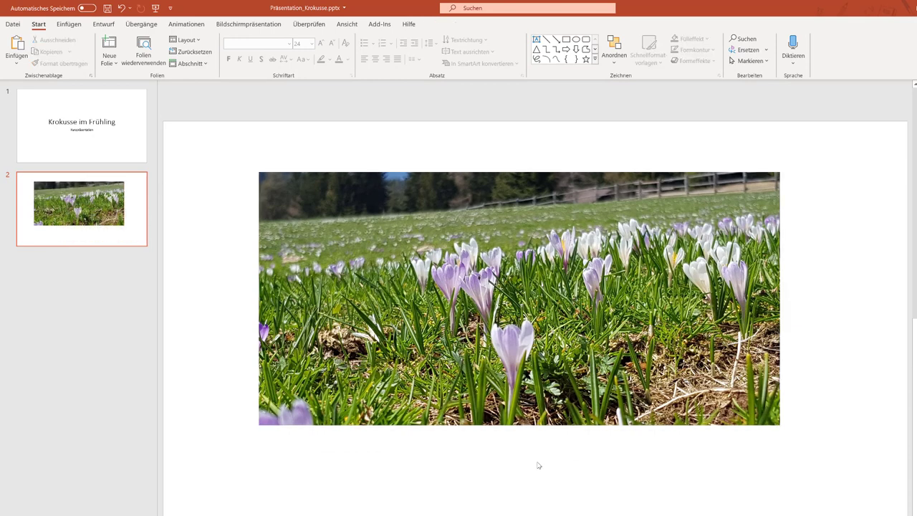
pyautogui.moveTo(490, 259); pyautogui.dragTo(528, 277)
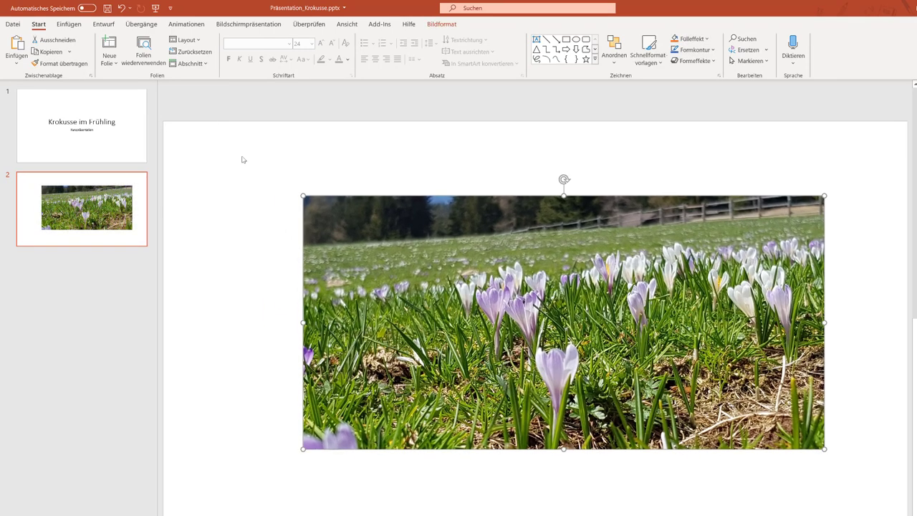
pyautogui.click(242, 159)
# Save the presentation with Ctrl+S and review the title and photo slides.
pyautogui.hotkey('ctrl', 's')
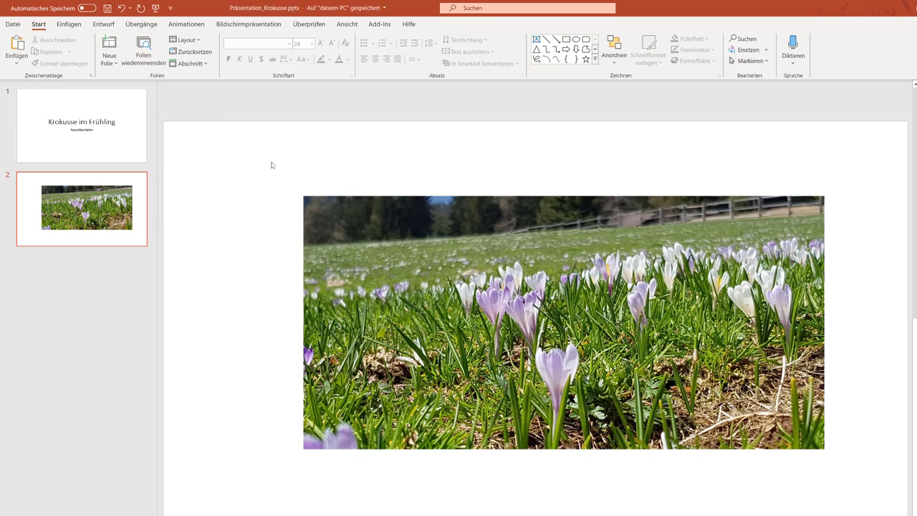
pyautogui.click(105, 112)
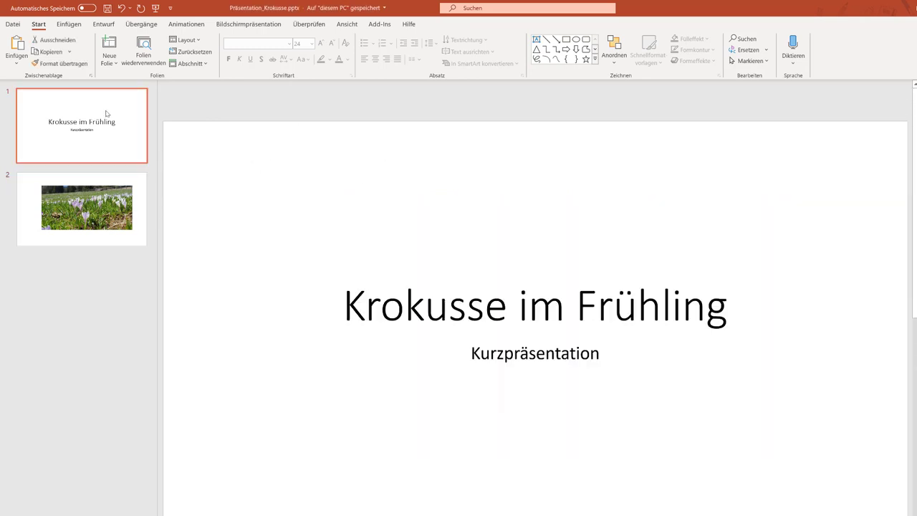
pyautogui.click(100, 183)
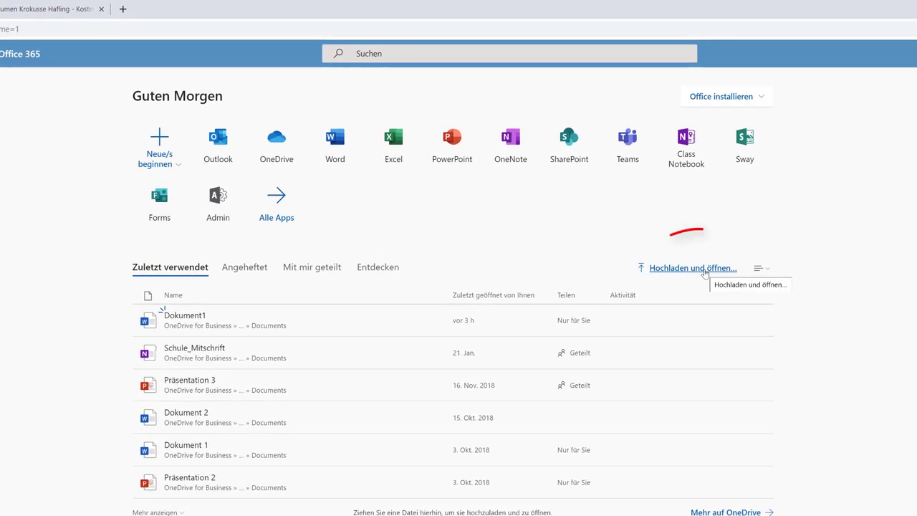
# Upload Präsentation_Krokusse.pptx from the computer and open it in PowerPoint Online.
pyautogui.click(704, 269)
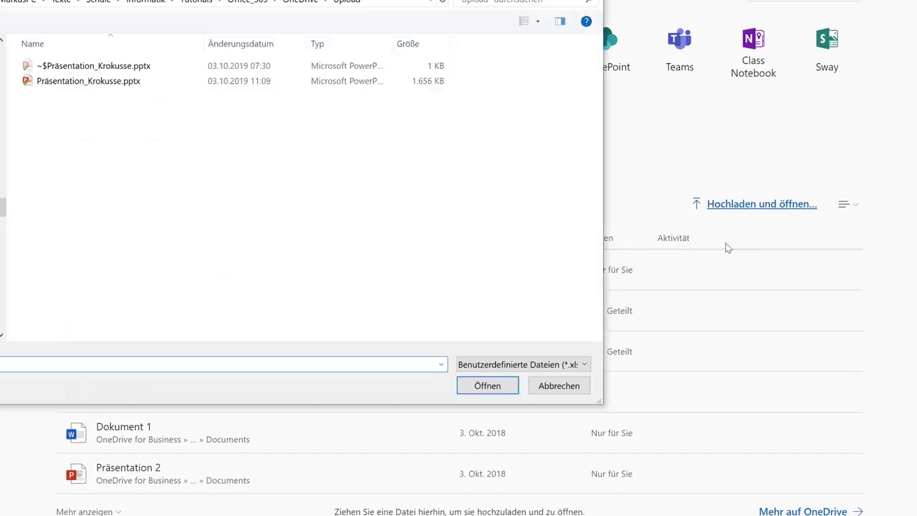
pyautogui.click(72, 81)
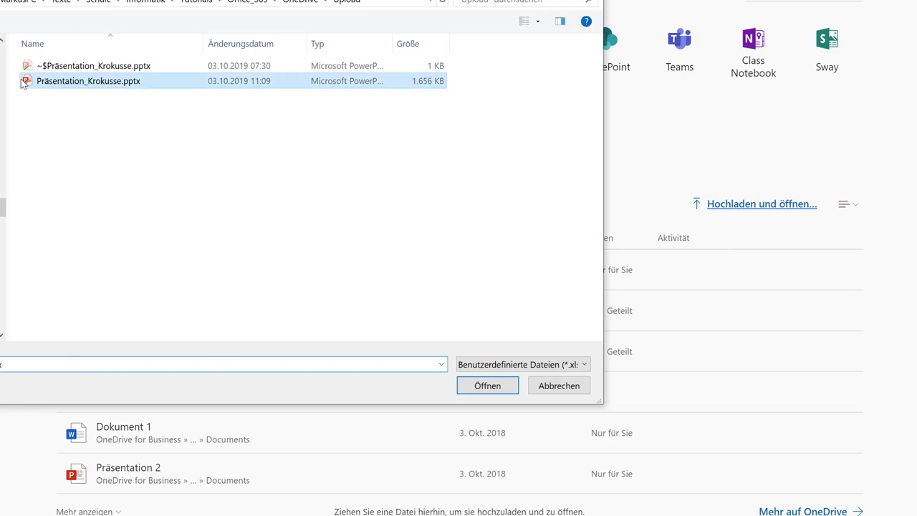
pyautogui.click(487, 385)
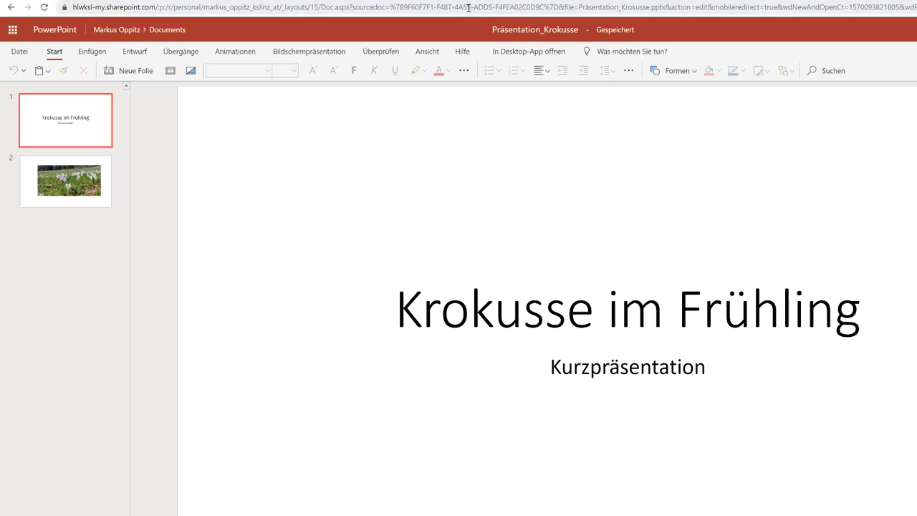
# Insert a text box from Formen and place it just below the crocus photo on slide 2.
pyautogui.click(63, 175)
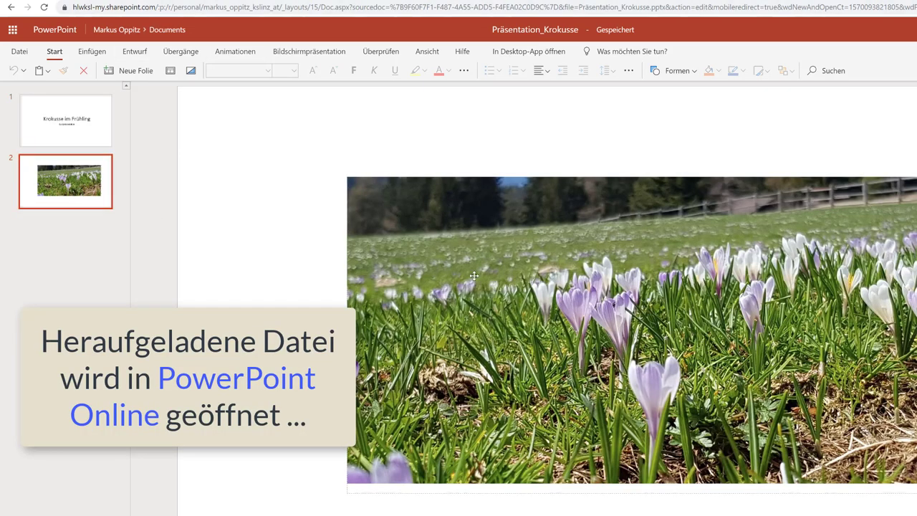
pyautogui.click(68, 140)
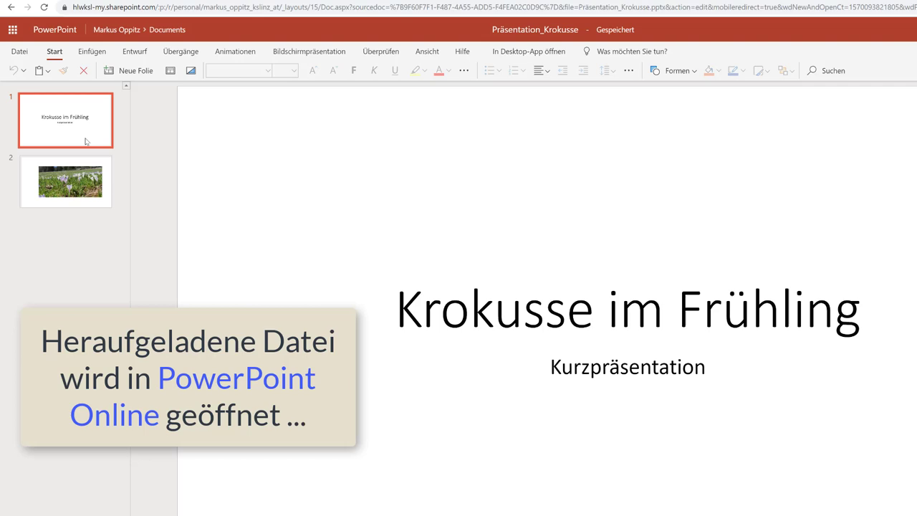
pyautogui.click(86, 184)
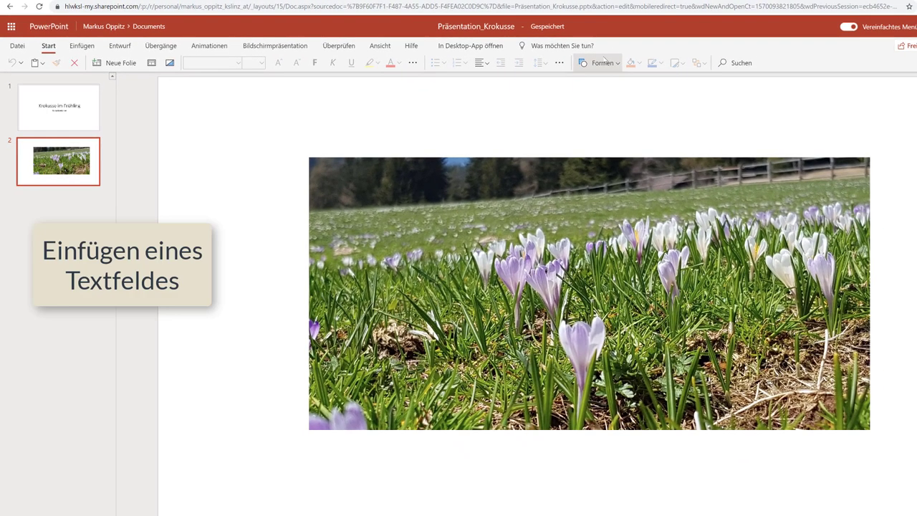
pyautogui.click(603, 63)
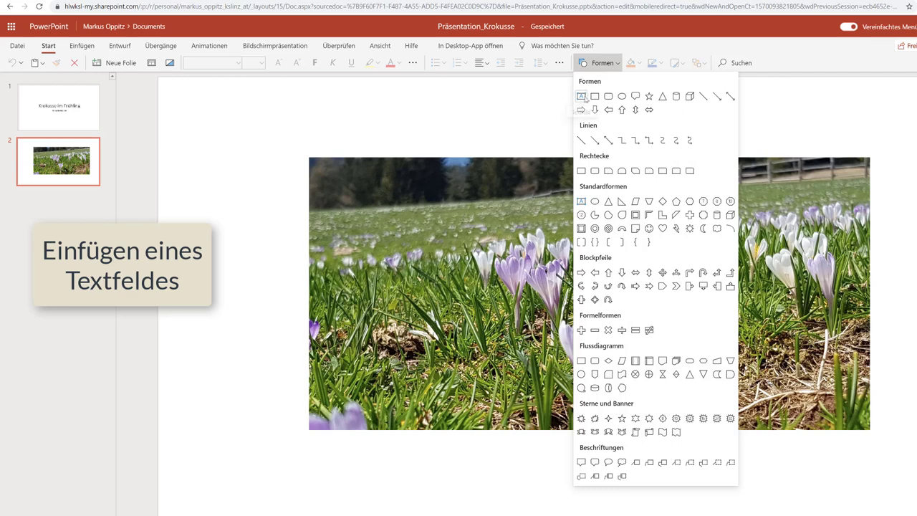
pyautogui.click(581, 96)
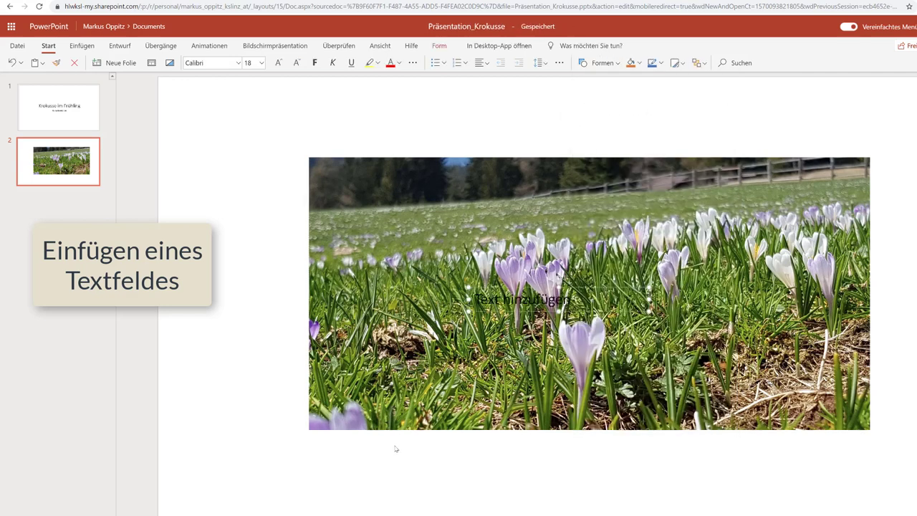
pyautogui.moveTo(392, 447); pyautogui.dragTo(447, 464)
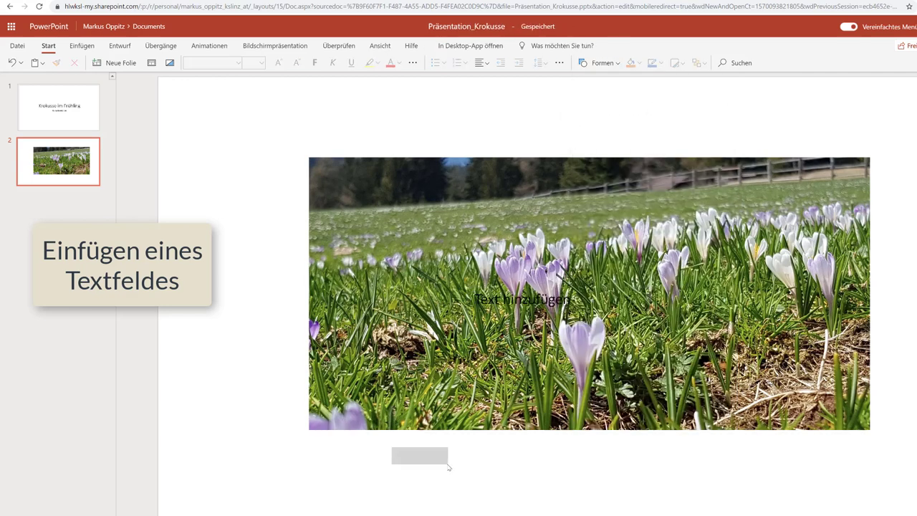
pyautogui.moveTo(513, 291); pyautogui.dragTo(491, 467)
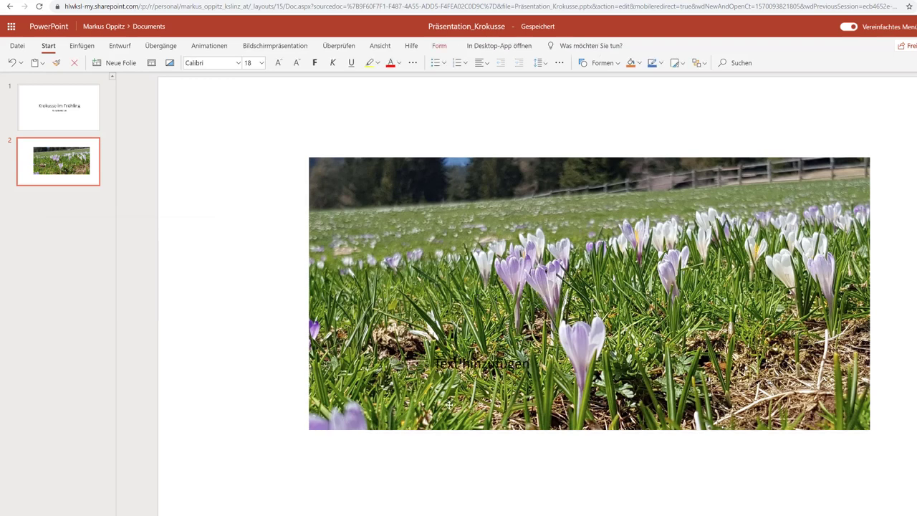
# Replace the text box's placeholder with the caption 'Frühling in Südtirol'.
pyautogui.click(490, 467)
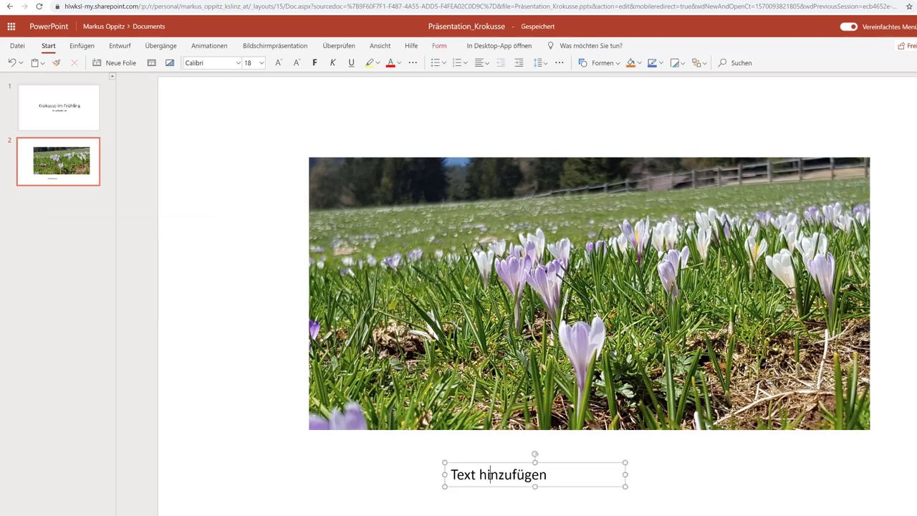
pyautogui.moveTo(555, 477); pyautogui.dragTo(436, 475)
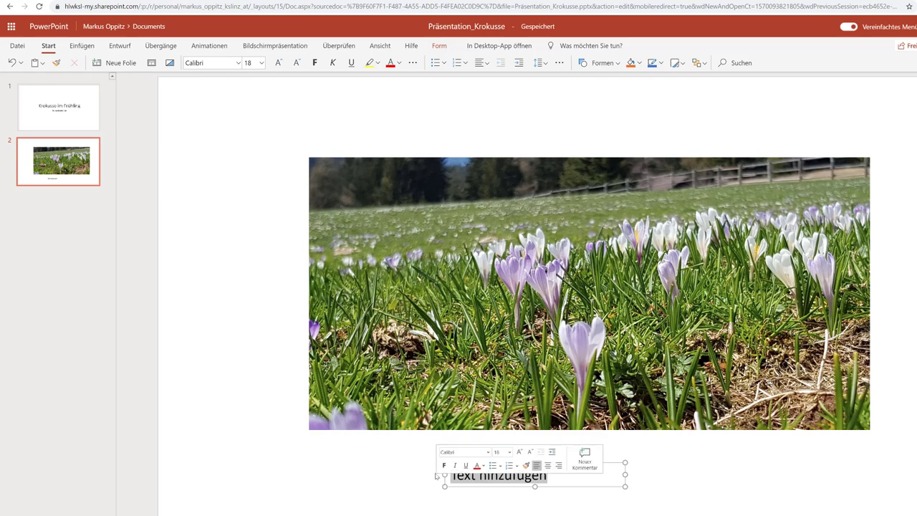
pyautogui.write('Fr')
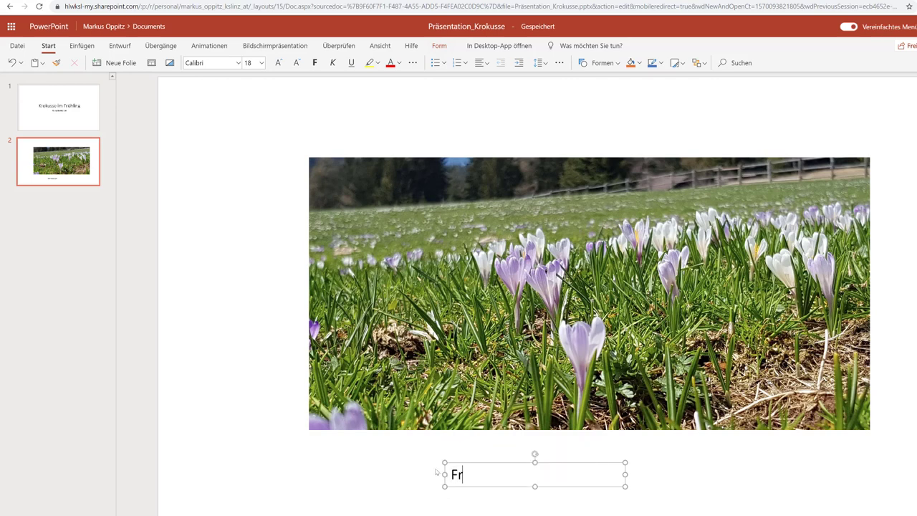
pyautogui.write('ühling in S')
pyautogui.write('üdt')
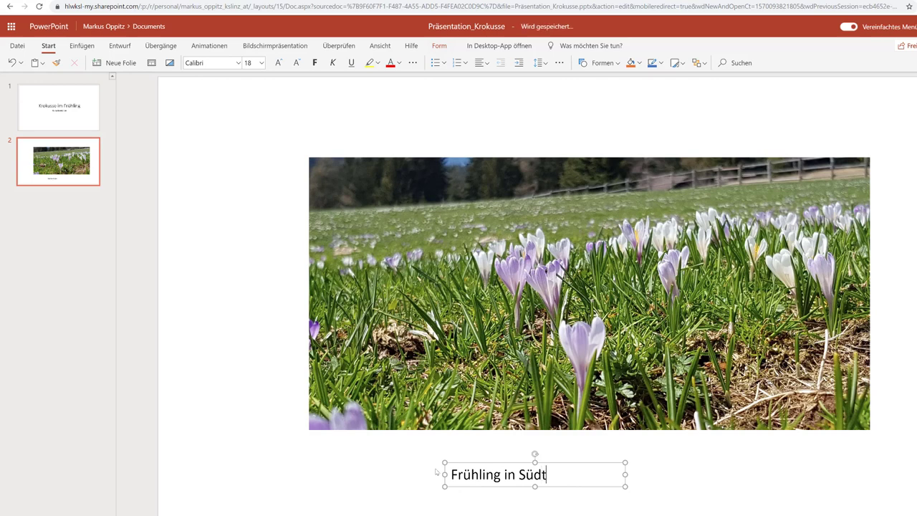
pyautogui.write('irol')
pyautogui.click(382, 462)
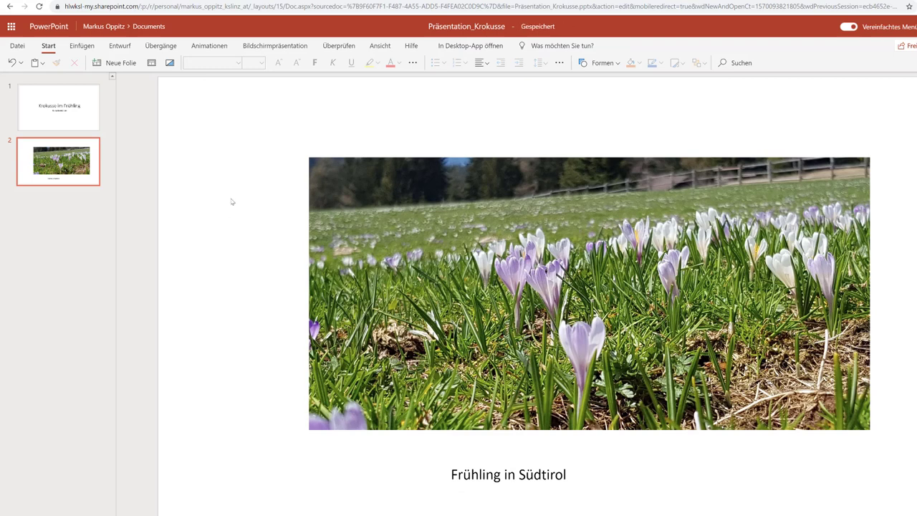
pyautogui.click(64, 107)
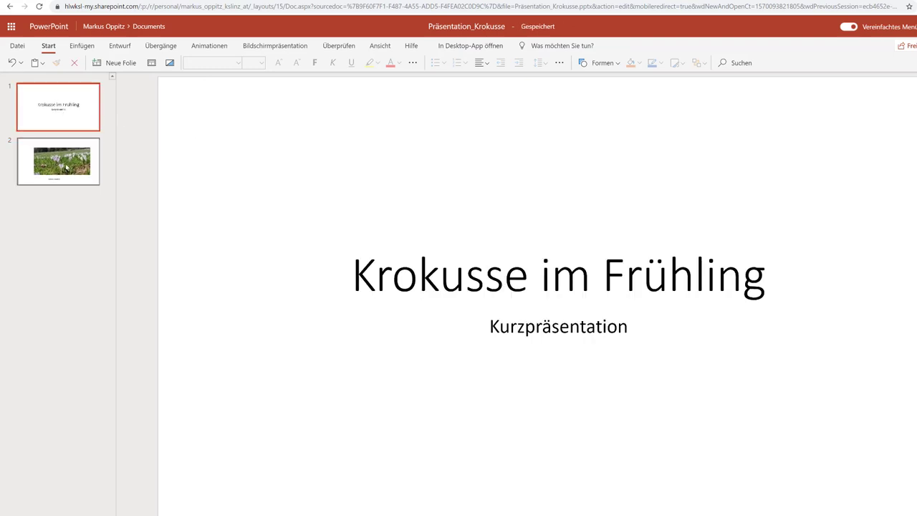
# Go from the Krokusse deck back to the Office 365 home page via the app launcher.
pyautogui.click(66, 166)
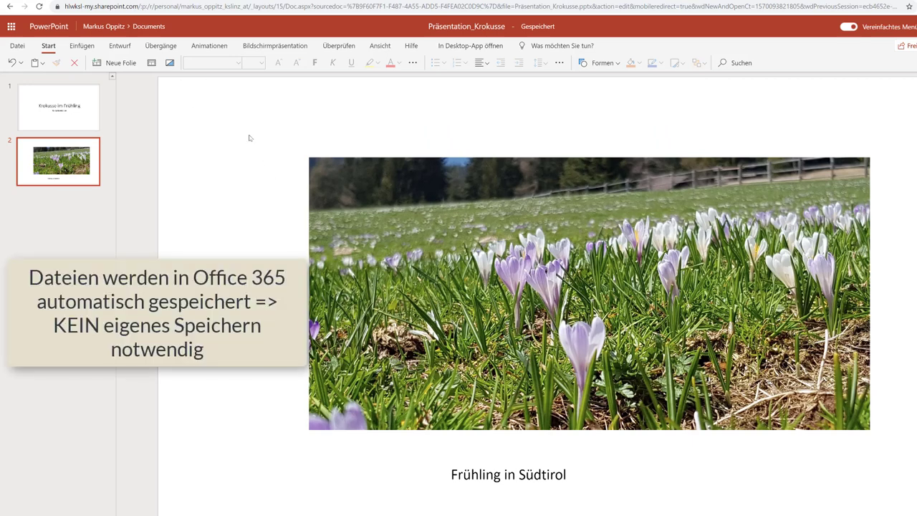
pyautogui.click(10, 25)
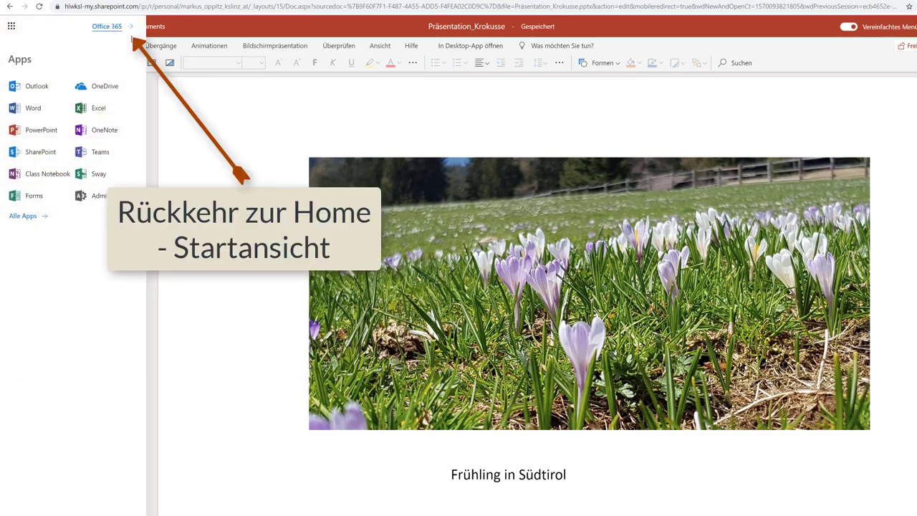
pyautogui.click(129, 28)
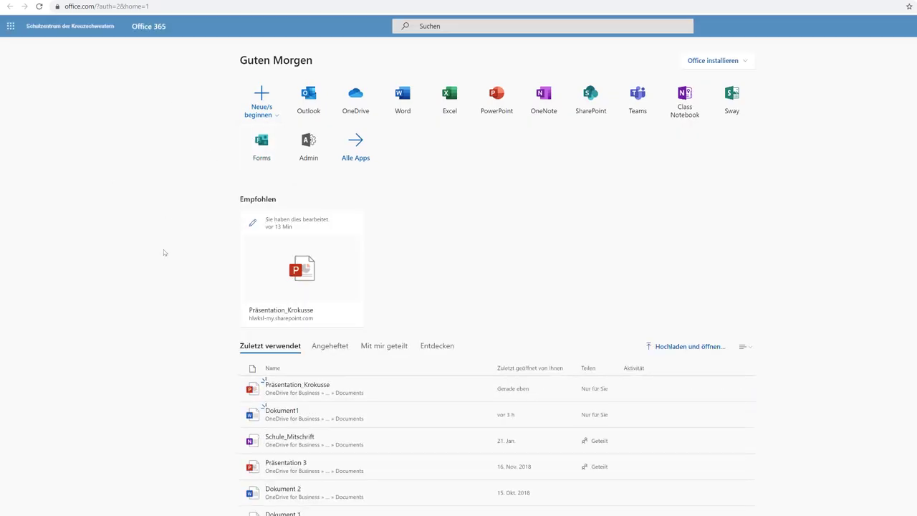
pyautogui.scroll(-1, 164, 253)
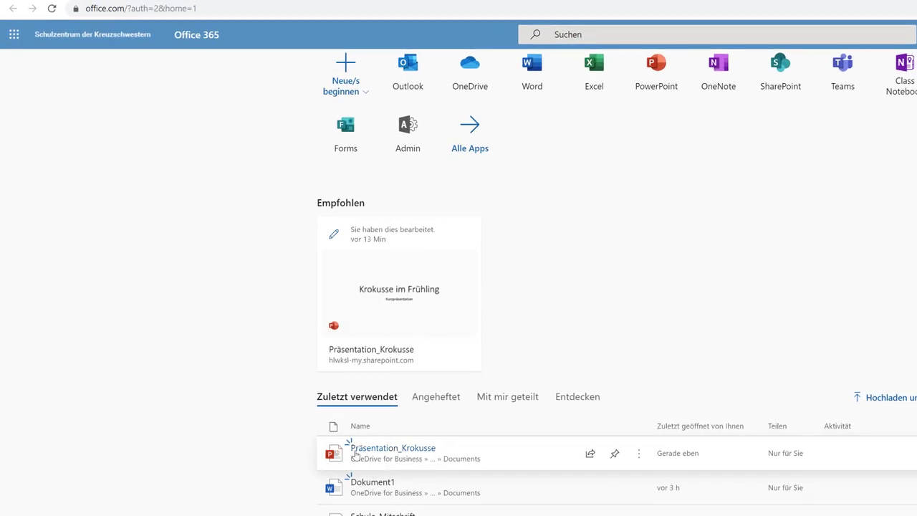
pyautogui.click(334, 456)
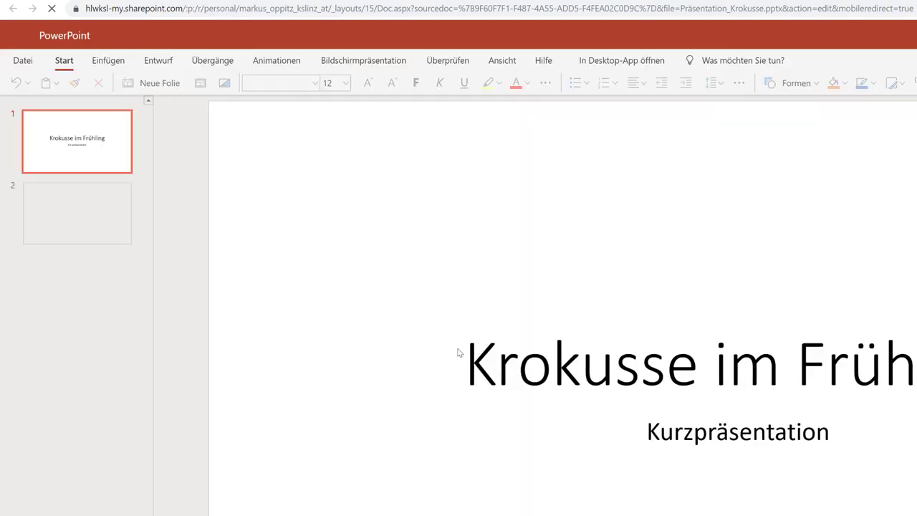
pyautogui.click(71, 217)
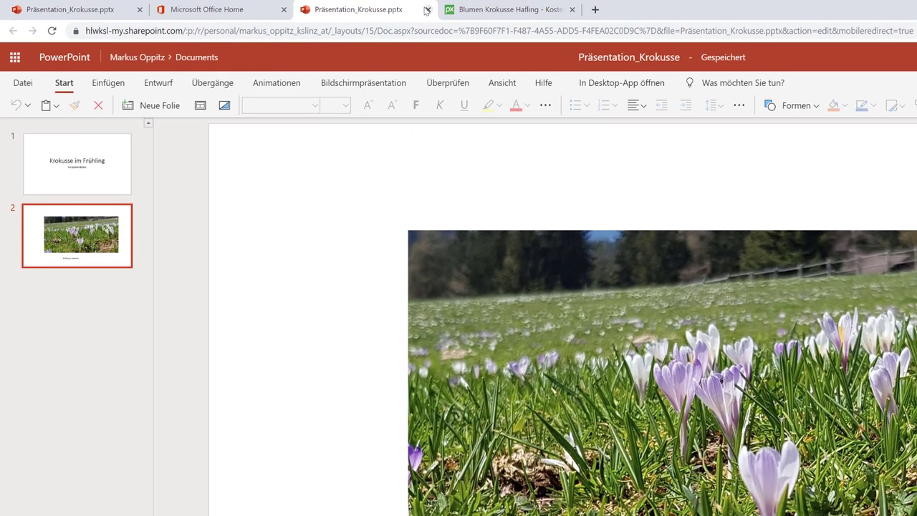
pyautogui.click(426, 10)
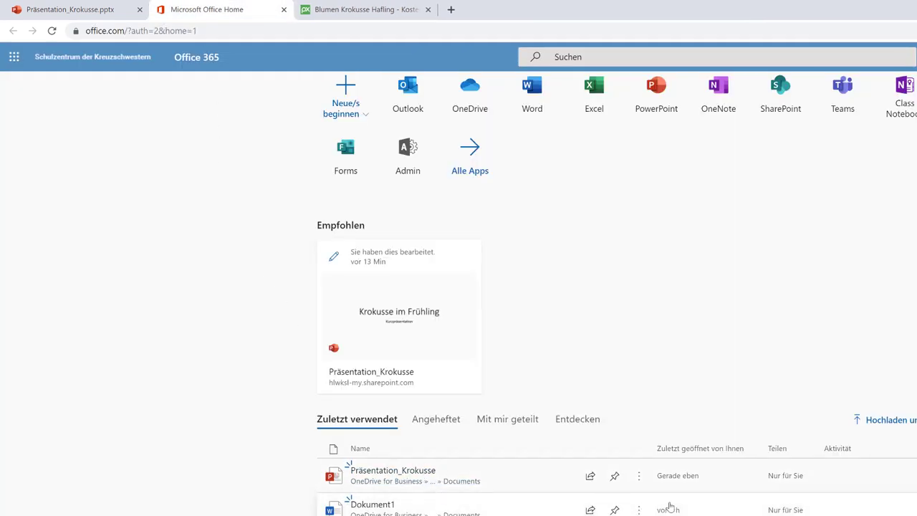
# Choose Teilen from the more-options menu of Präsentation_Krokusse to open Link senden.
pyautogui.click(628, 484)
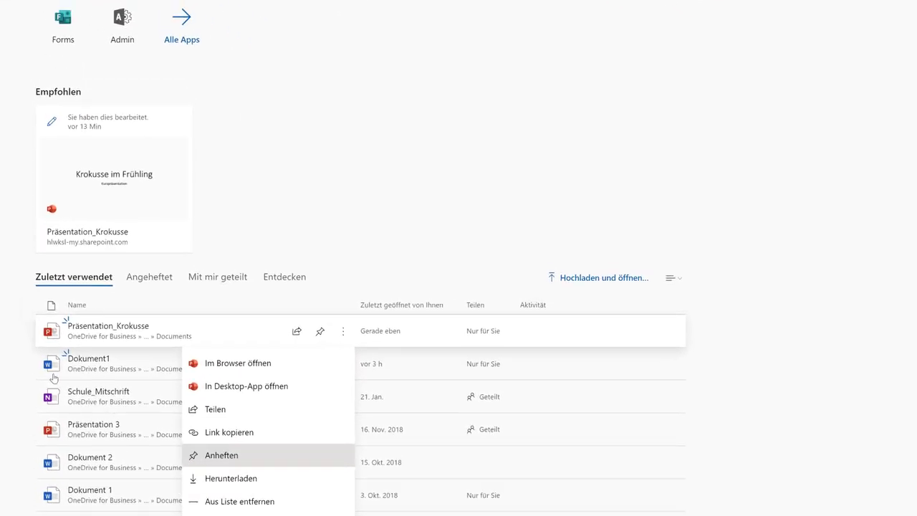
pyautogui.click(245, 417)
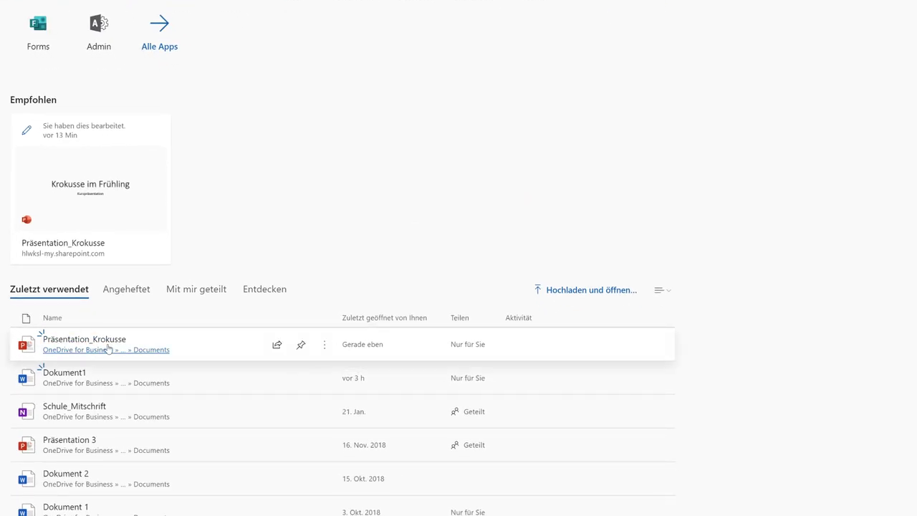
pyautogui.click(325, 344)
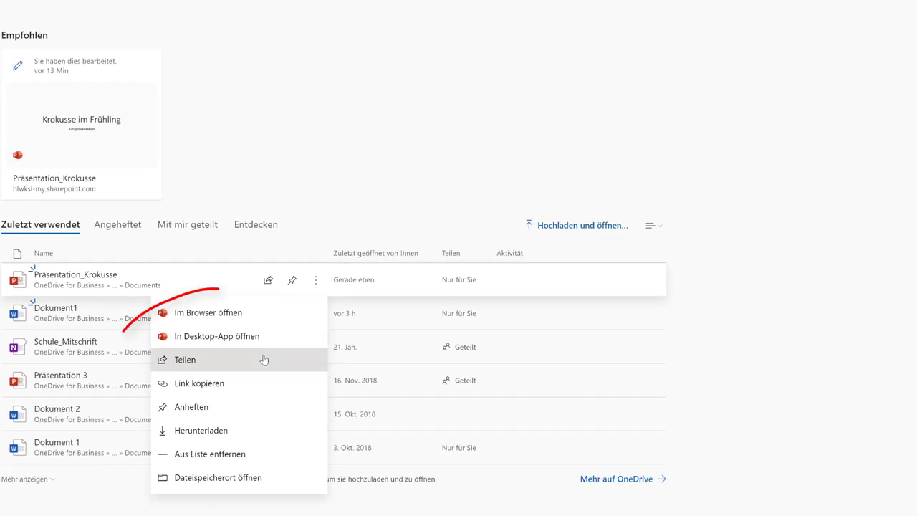
pyautogui.click(199, 363)
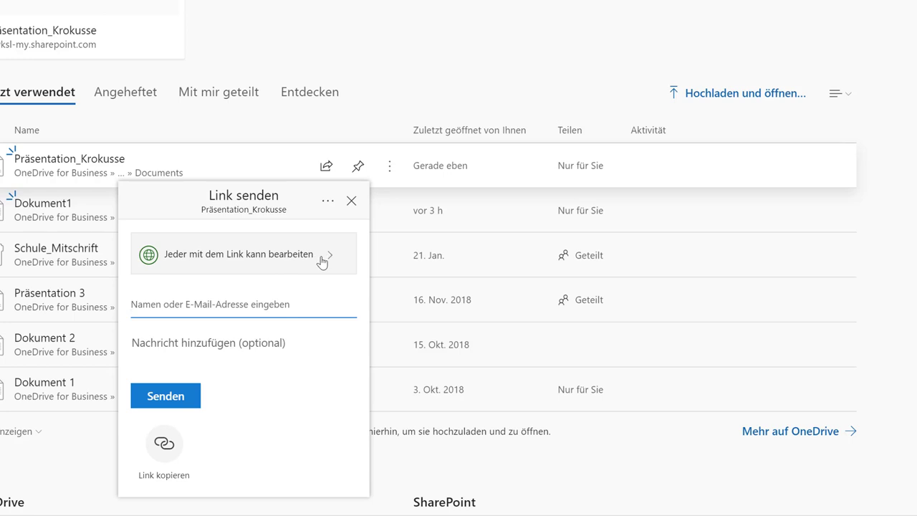
# Turn off editing so the Präsentation_Krokusse link is view-only, then copy the link.
pyautogui.click(269, 265)
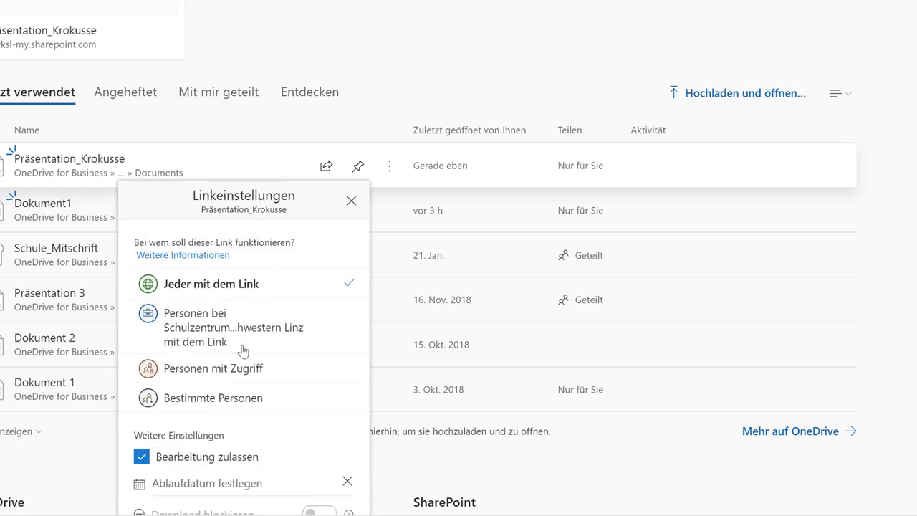
pyautogui.scroll(-1, 250, 391)
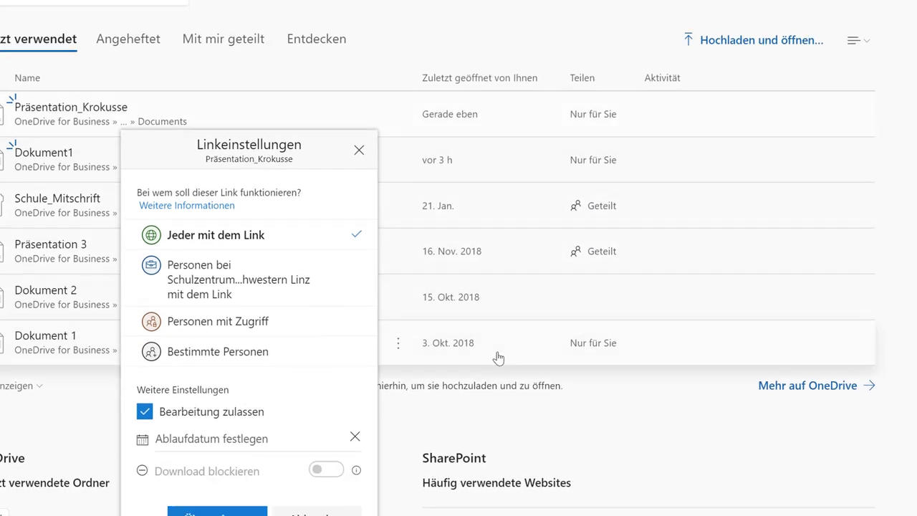
pyautogui.scroll(-2, 205, 368)
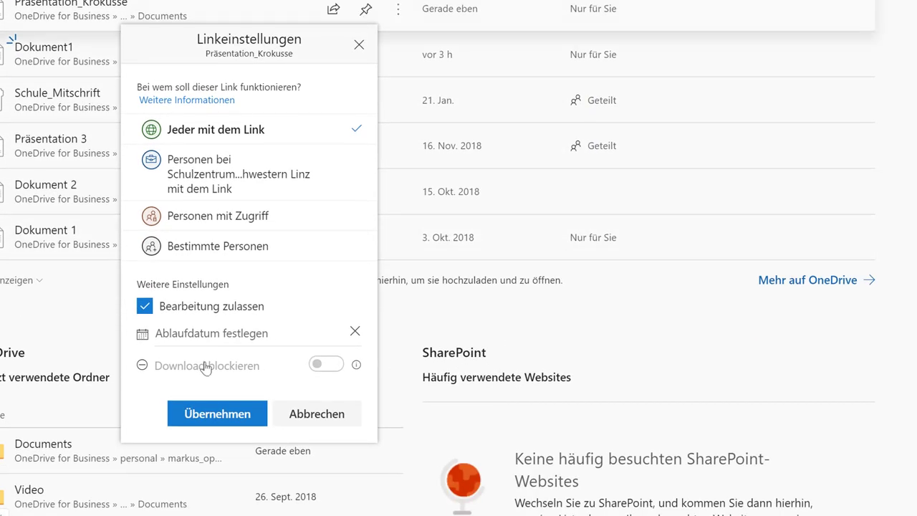
pyautogui.click(146, 307)
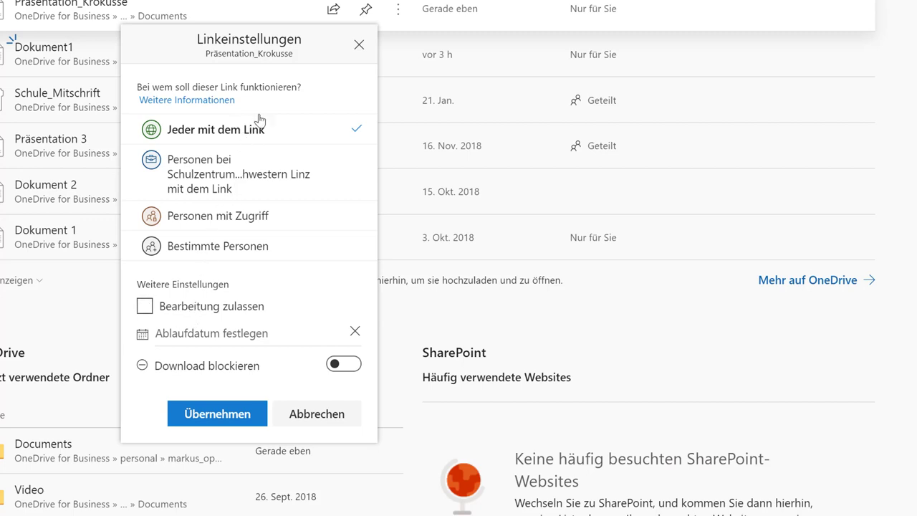
pyautogui.click(208, 419)
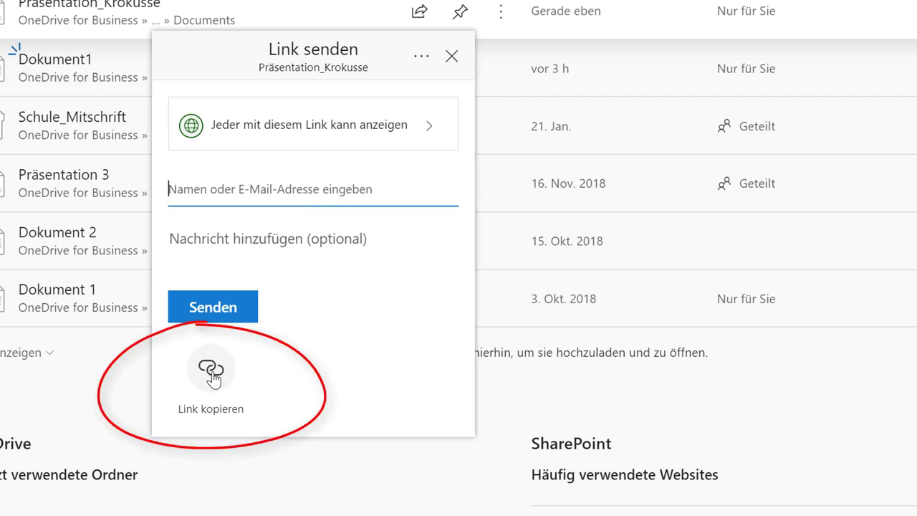
pyautogui.click(213, 378)
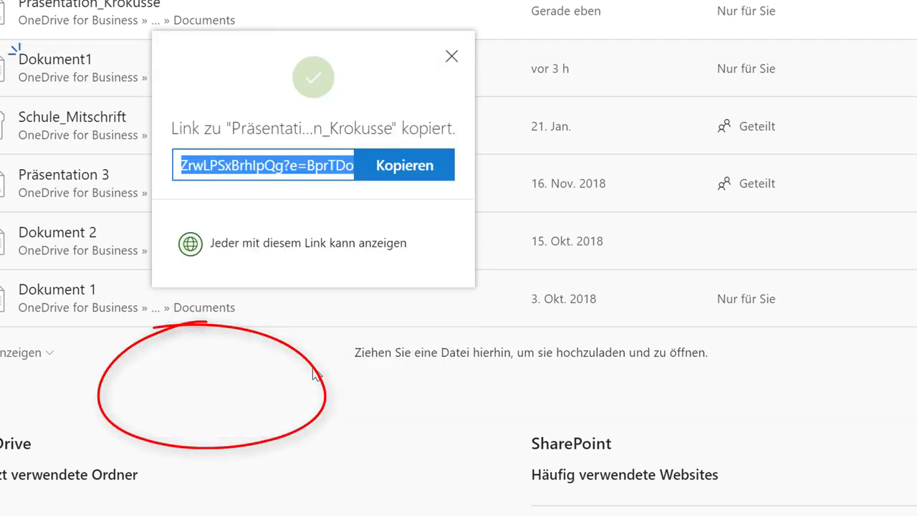
pyautogui.click(405, 166)
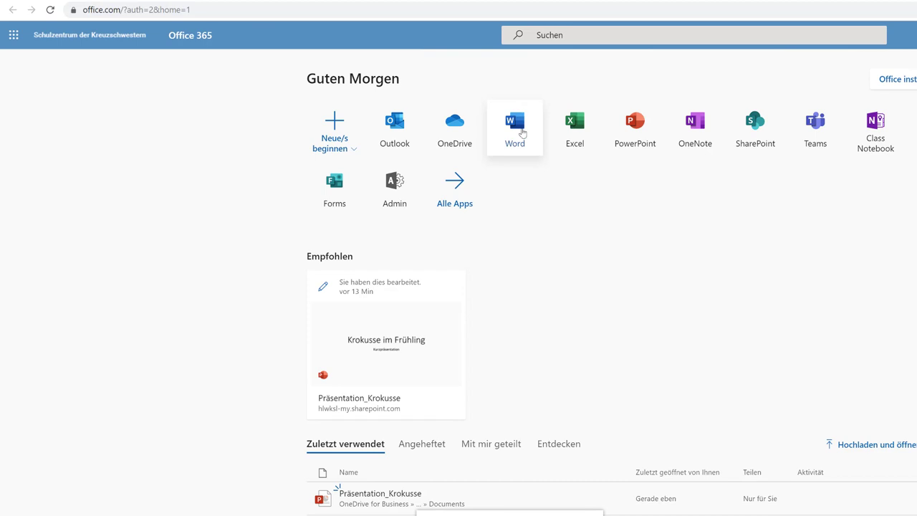
# Create a blank Word document with the pasted sharing link and the heading 'Freigabelink auf meine Präsentation'.
pyautogui.click(522, 132)
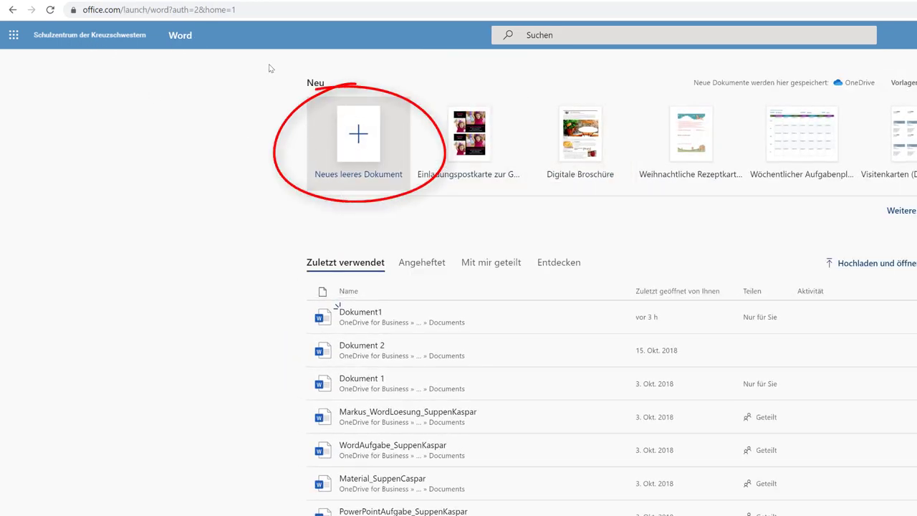
pyautogui.click(372, 142)
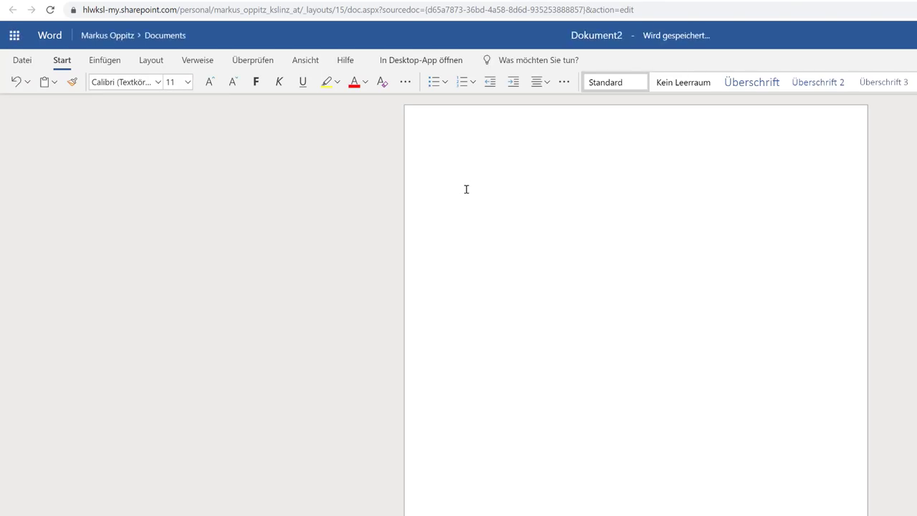
pyautogui.hotkey('ctrl', 'v')
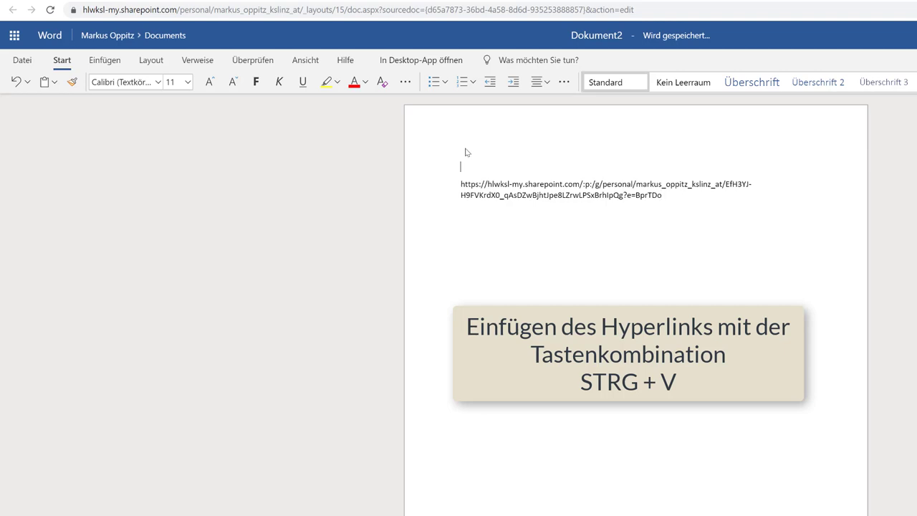
pyautogui.write('Frei')
pyautogui.write('gabel')
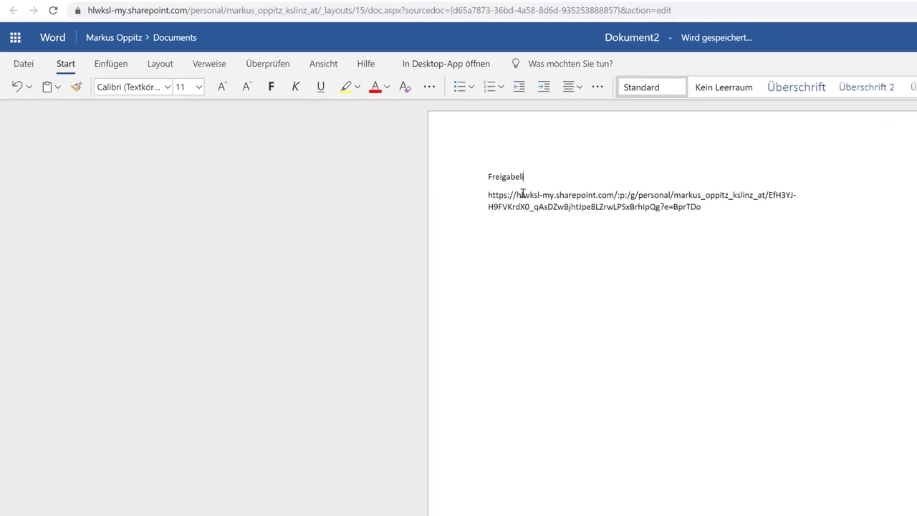
pyautogui.write('ink')
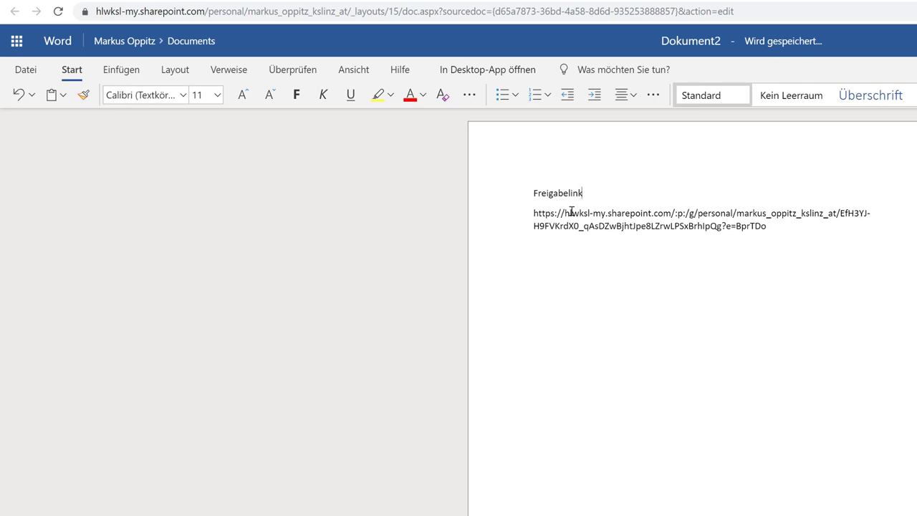
pyautogui.write(' auf meine')
pyautogui.write(' Präse')
pyautogui.write('ntation')
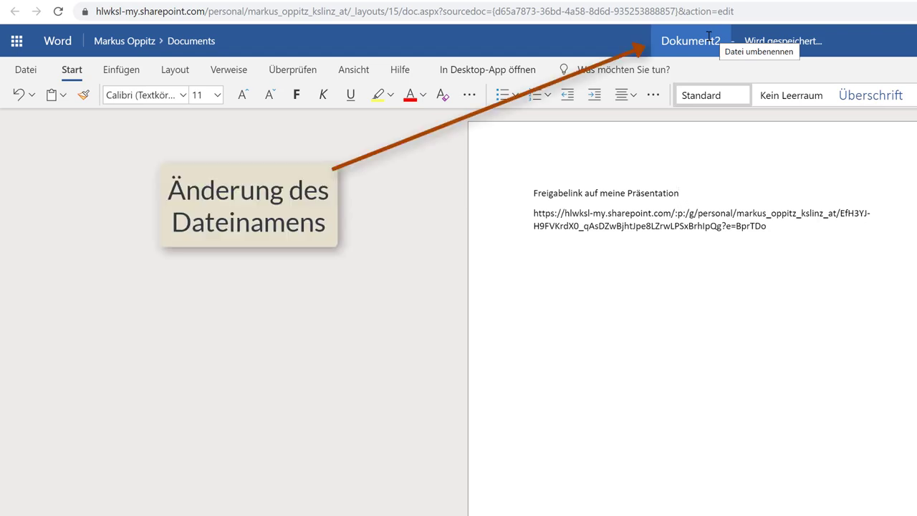
# Rename the document from Dokument2 to 'Freigabe Krokusse'.
pyautogui.click(709, 37)
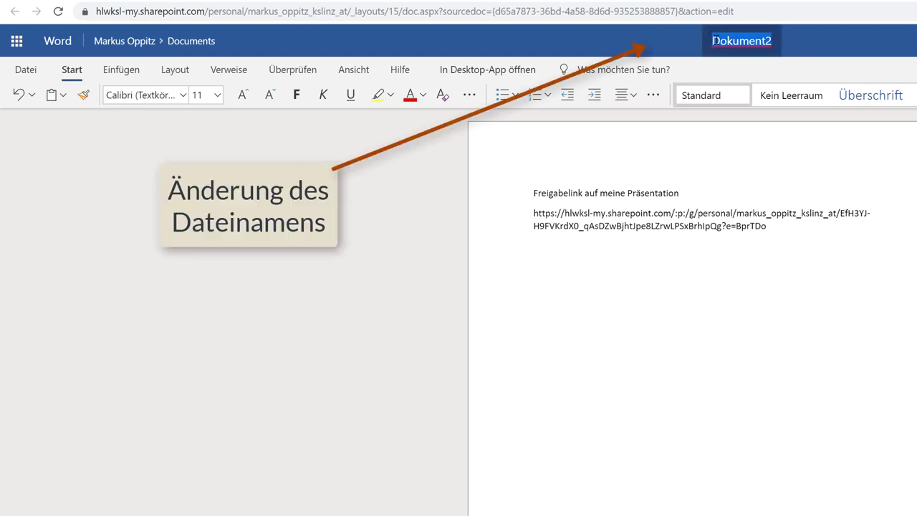
pyautogui.write('Frei')
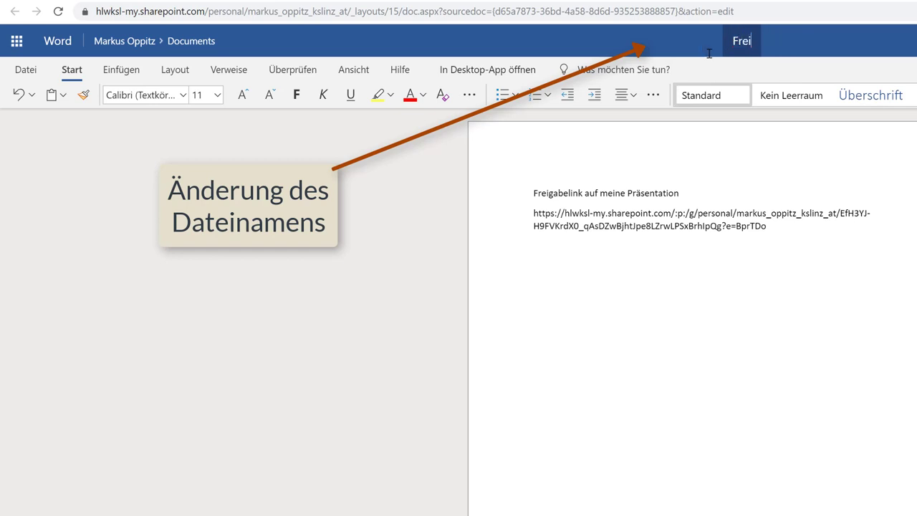
pyautogui.write('gabe')
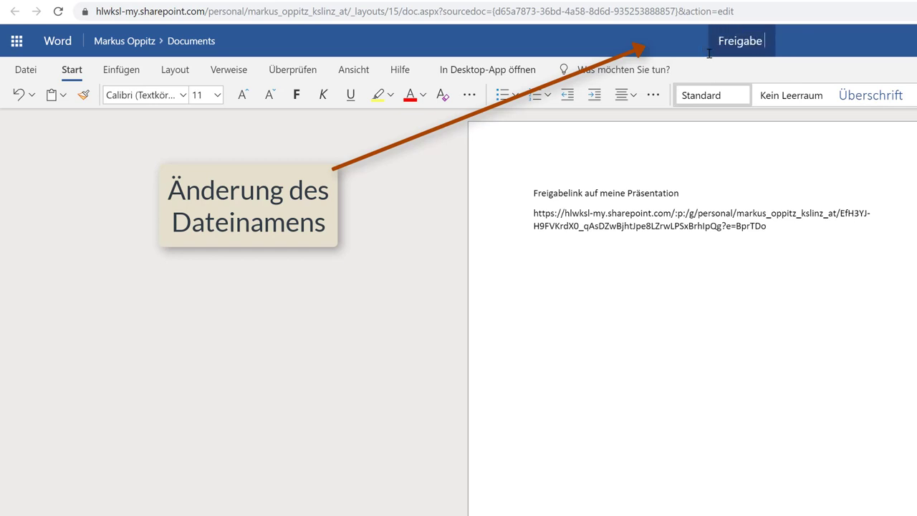
pyautogui.write(' Krokus')
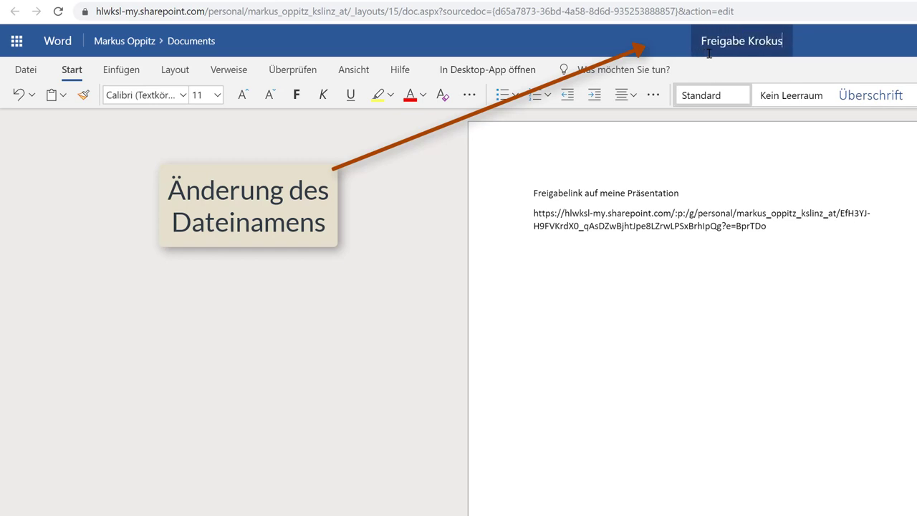
pyautogui.write('se')
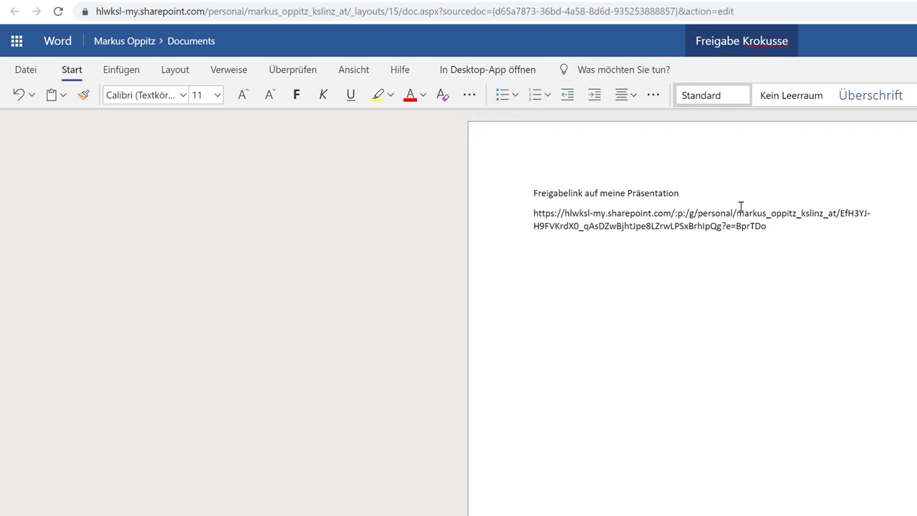
pyautogui.click(736, 192)
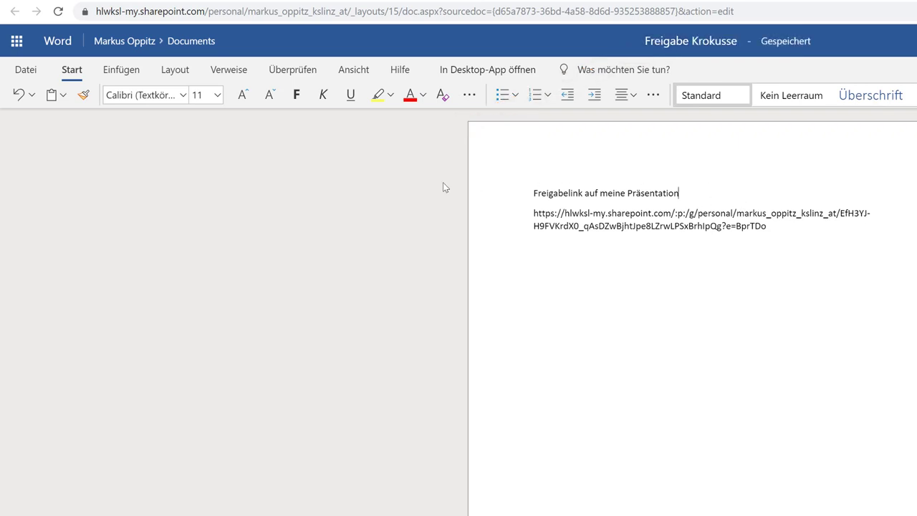
# Download Freigabe Krokusse.docx from the Office 365 file list and open the saved copy in desktop Word.
pyautogui.click(17, 43)
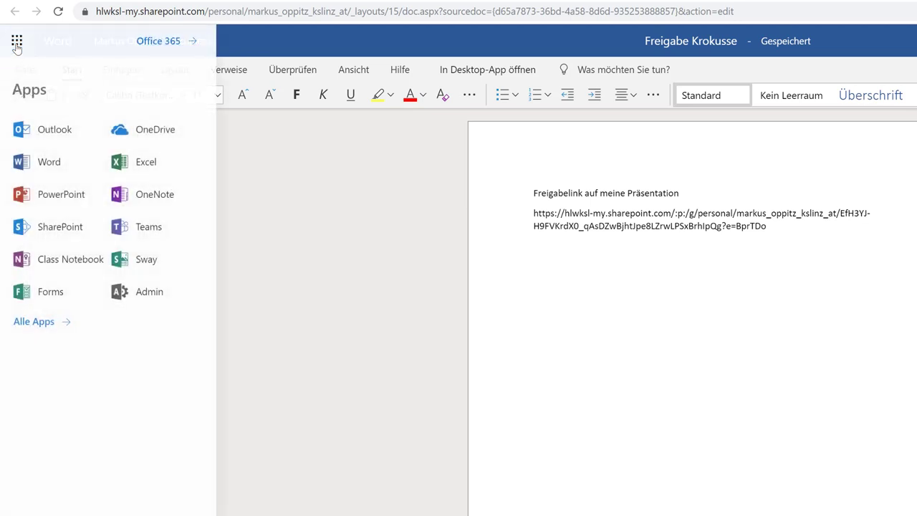
pyautogui.click(154, 41)
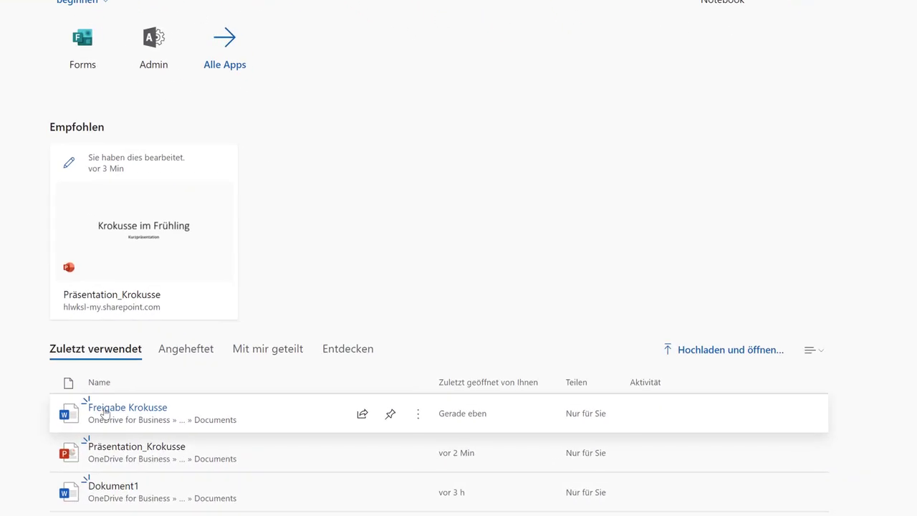
pyautogui.click(424, 421)
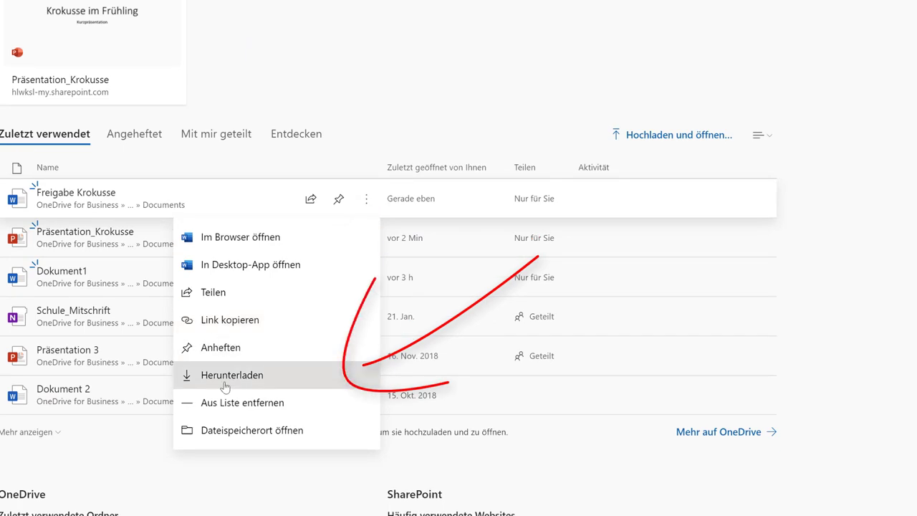
pyautogui.click(287, 379)
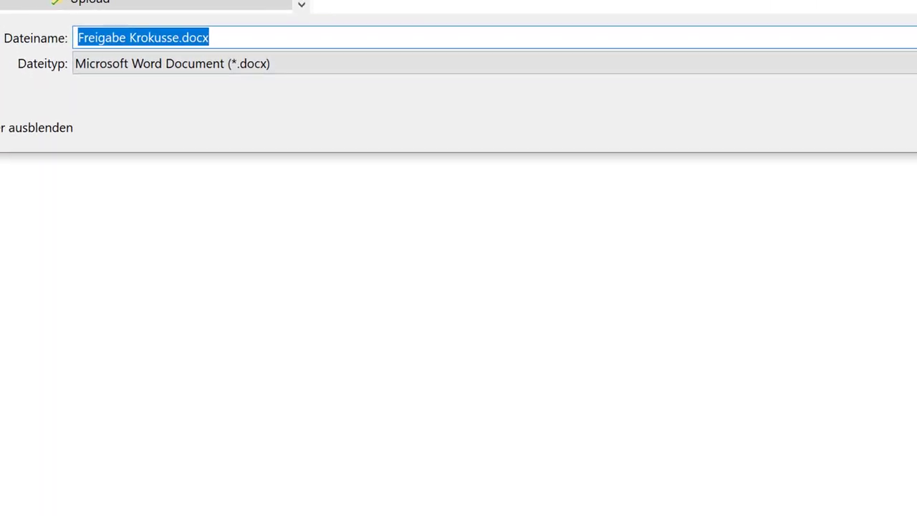
pyautogui.click(874, 114)
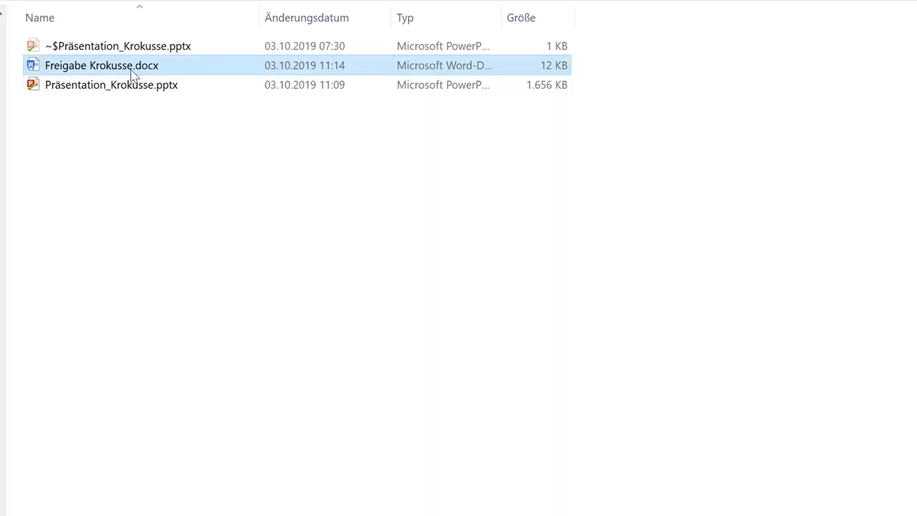
pyautogui.doubleClick(133, 71)
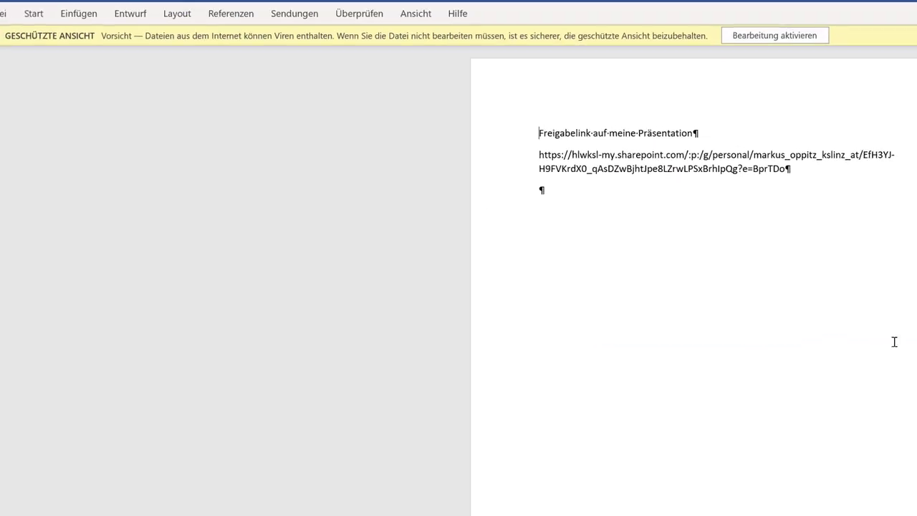
# Enable editing in Freigabe Krokusse.docx, select and copy the full sharing link, then return to the empty Chrome tab.
pyautogui.click(800, 59)
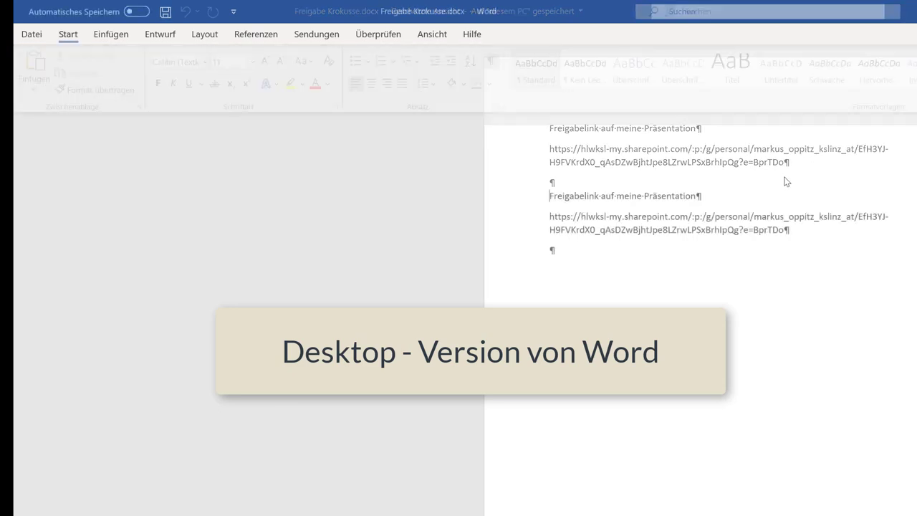
pyautogui.moveTo(788, 230); pyautogui.dragTo(551, 219)
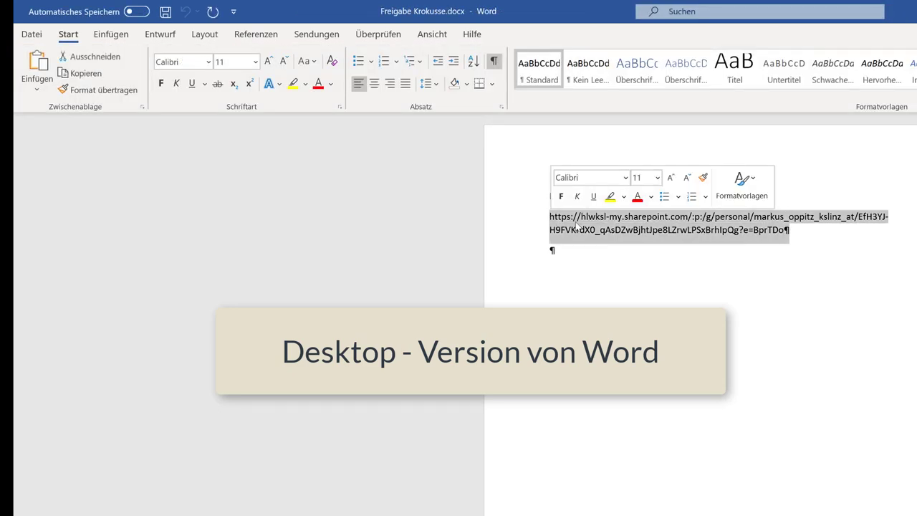
pyautogui.click(577, 223)
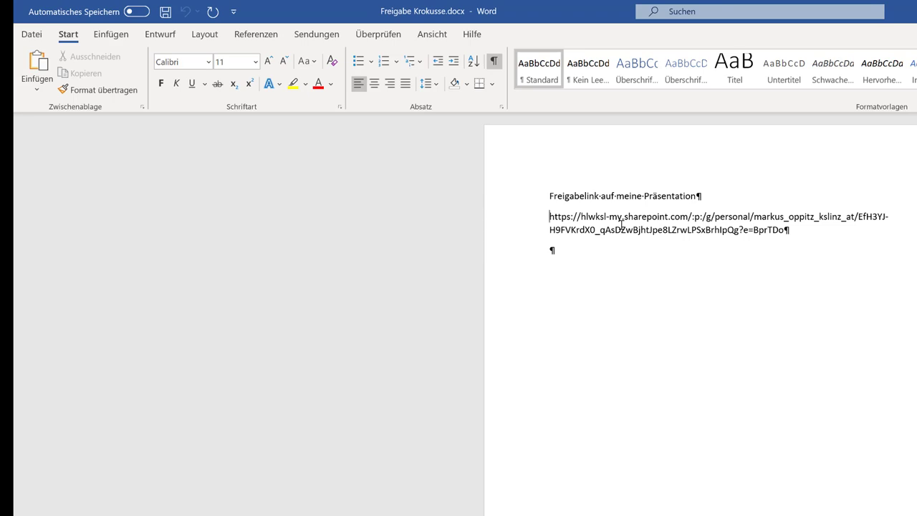
pyautogui.hotkey('shift', 'Down')
pyautogui.hotkey('shift', 'Right')
pyautogui.hotkey('shift', 'Right')
pyautogui.hotkey('shift', 'Right')
pyautogui.hotkey('ctrl', 'shift', 'Right')
pyautogui.hotkey('shift', 'Right')
pyautogui.hotkey('shift', 'Right')
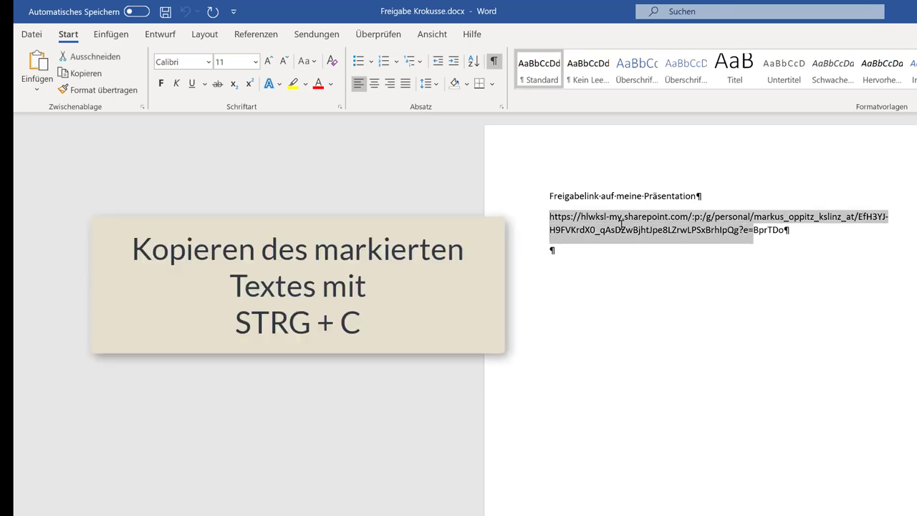
pyautogui.hotkey('shift', 'Right')
pyautogui.hotkey('shift', 'Right')
pyautogui.hotkey('shift', 'Right')
pyautogui.hotkey('shift', 'Left')
pyautogui.hotkey('ctrl', 'c')
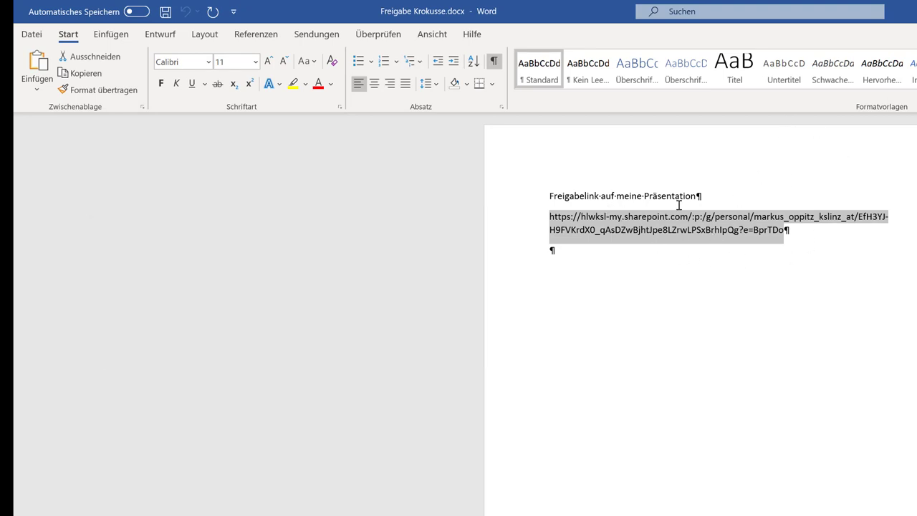
pyautogui.hotkey('alt', 'Tab')
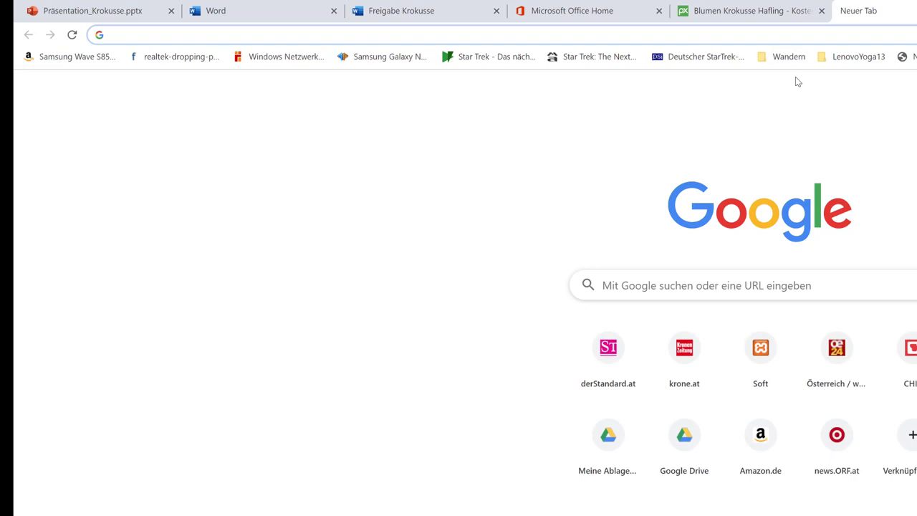
# Paste the copied SharePoint sharing link into the new tab's address bar and load it.
pyautogui.hotkey('ctrl', 'v')
pyautogui.press('Return')
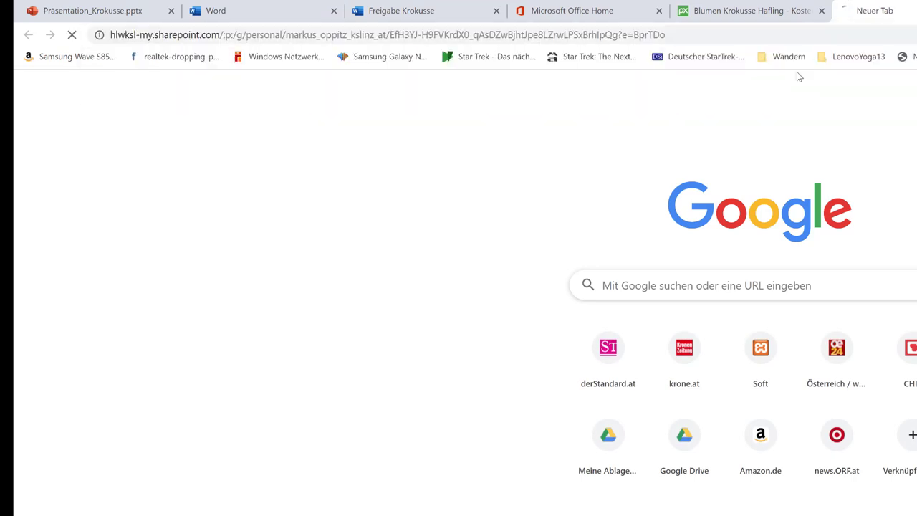